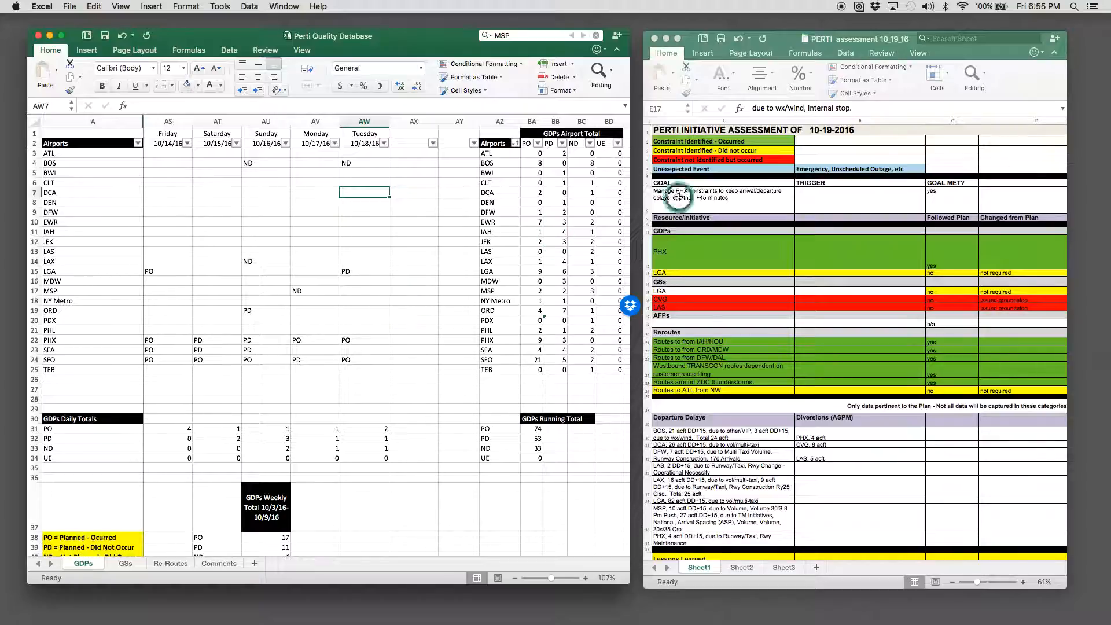
{"action": "left_click", "coordinate": [982, 387]}
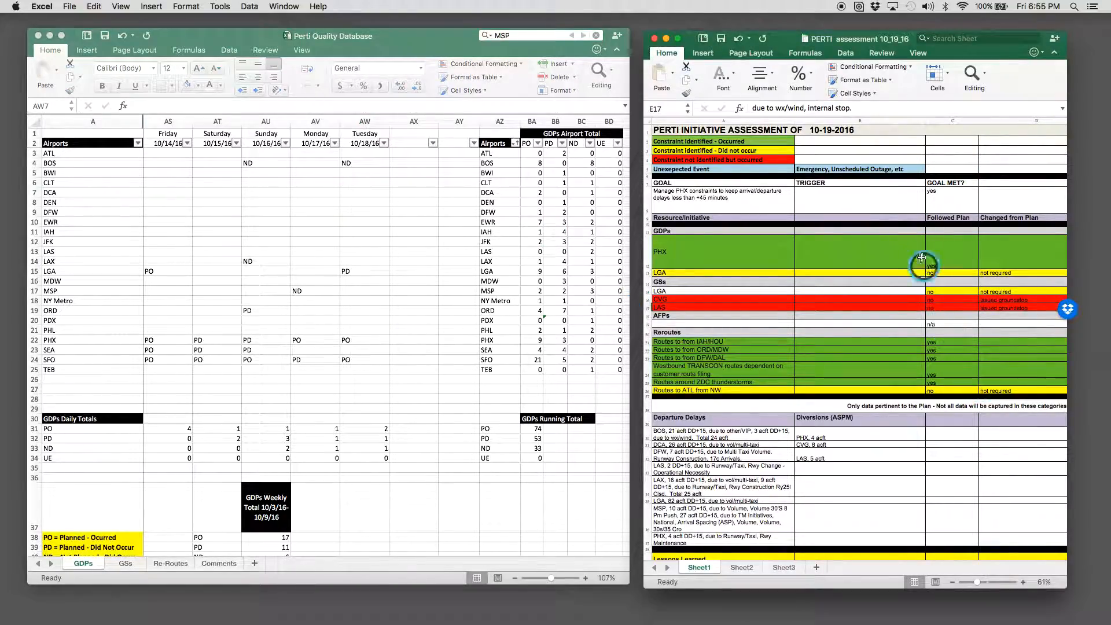
{"action": "left_click_drag", "start_coordinate": [887, 211], "coordinate": [953, 371]}
{"action": "left_click", "coordinate": [397, 273]}
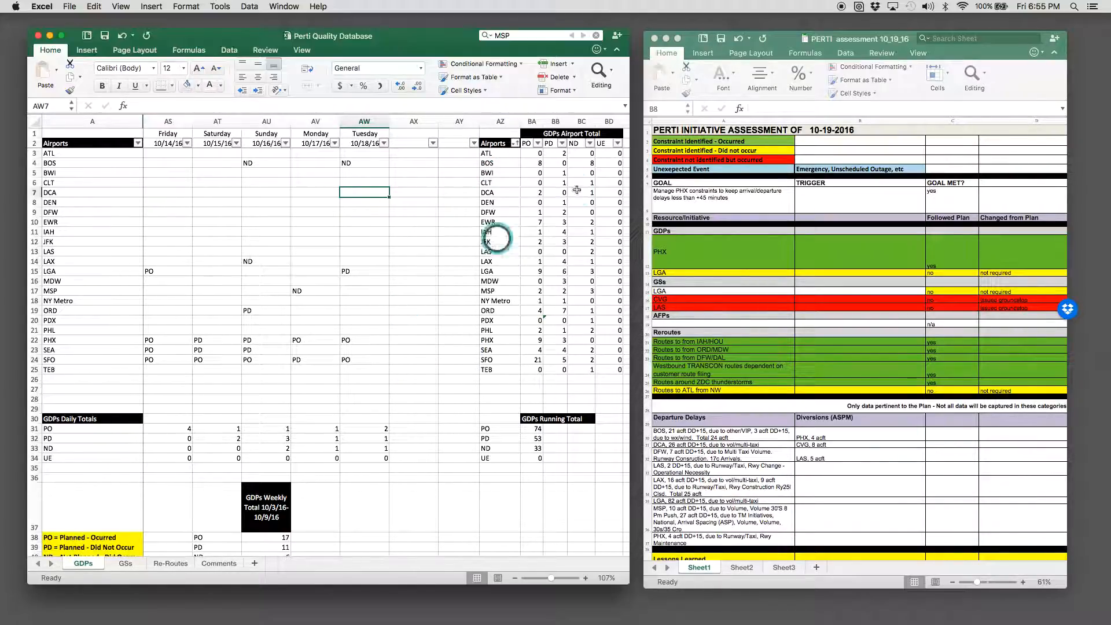
{"action": "left_click", "coordinate": [855, 41]}
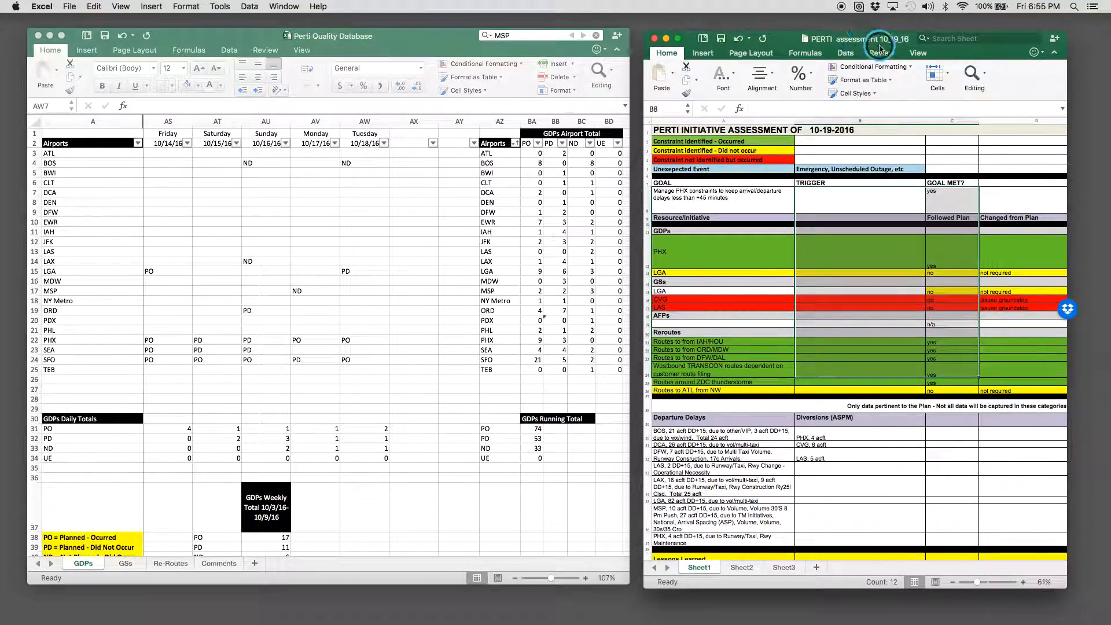
{"action": "left_click", "coordinate": [404, 48]}
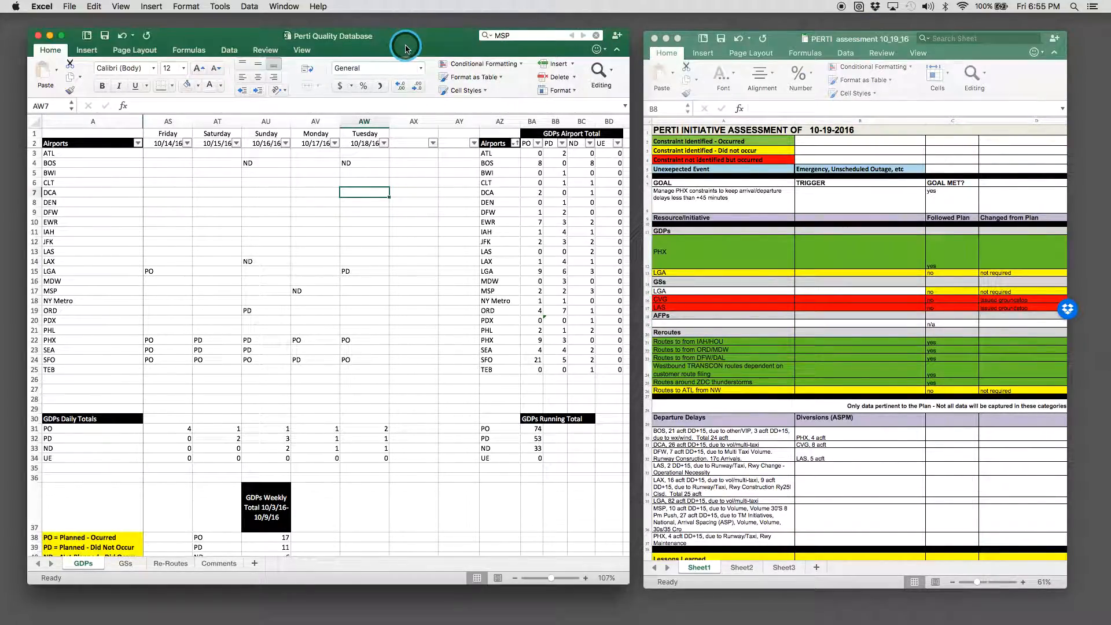
{"action": "left_click", "coordinate": [830, 44]}
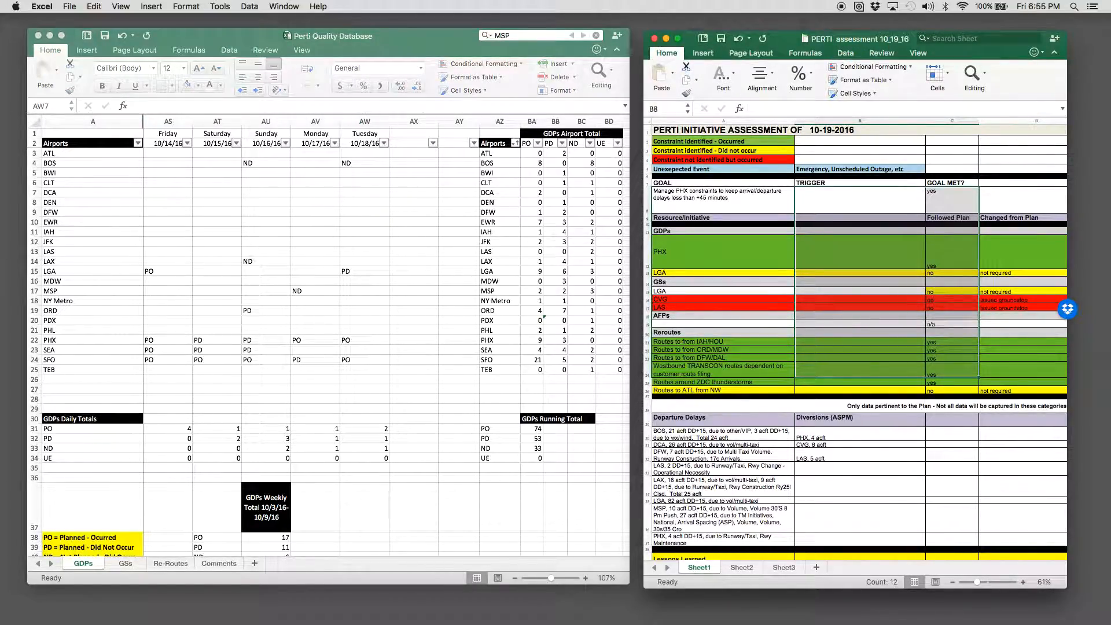
- Reposition the PERTI assessment window beside the database and adjust its height to show the Departure Delays section
{"action": "mouse_move", "coordinate": [848, 42]}
{"action": "left_mouse_down"}
{"action": "mouse_move", "coordinate": [1110, 74]}
{"action": "mouse_move", "coordinate": [925, 55]}
{"action": "mouse_move", "coordinate": [851, 32]}
{"action": "left_mouse_up"}
{"action": "left_click_drag", "start_coordinate": [858, 172], "coordinate": [858, 36]}
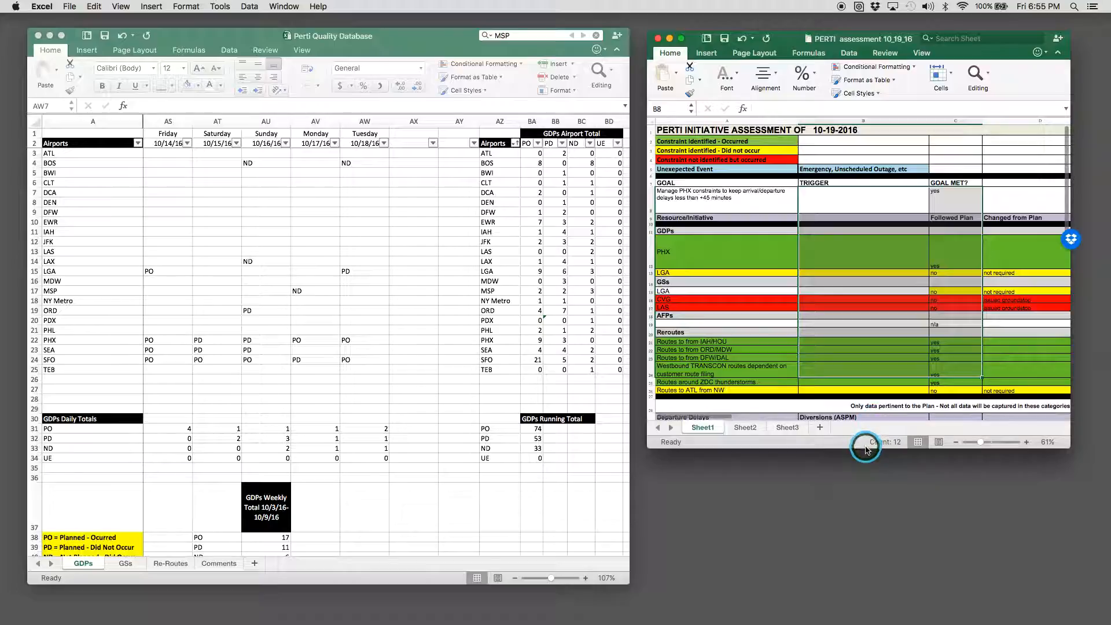
{"action": "mouse_move", "coordinate": [866, 448]}
{"action": "left_mouse_down"}
{"action": "mouse_move", "coordinate": [908, 560]}
{"action": "mouse_move", "coordinate": [867, 450]}
{"action": "left_mouse_up"}
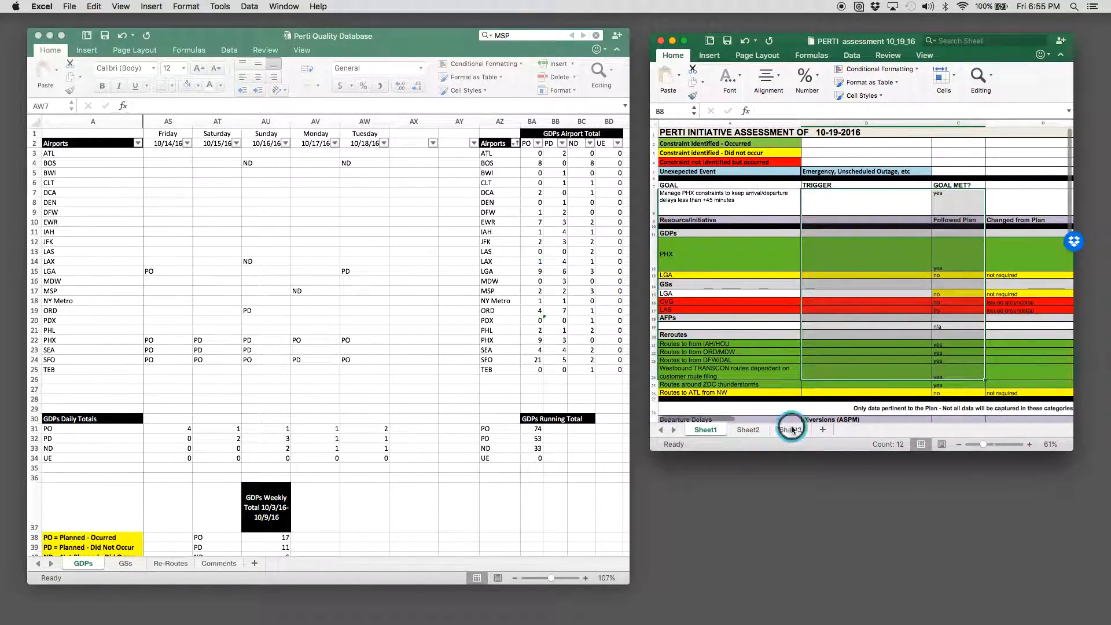
{"action": "left_click_drag", "start_coordinate": [795, 450], "coordinate": [802, 577]}
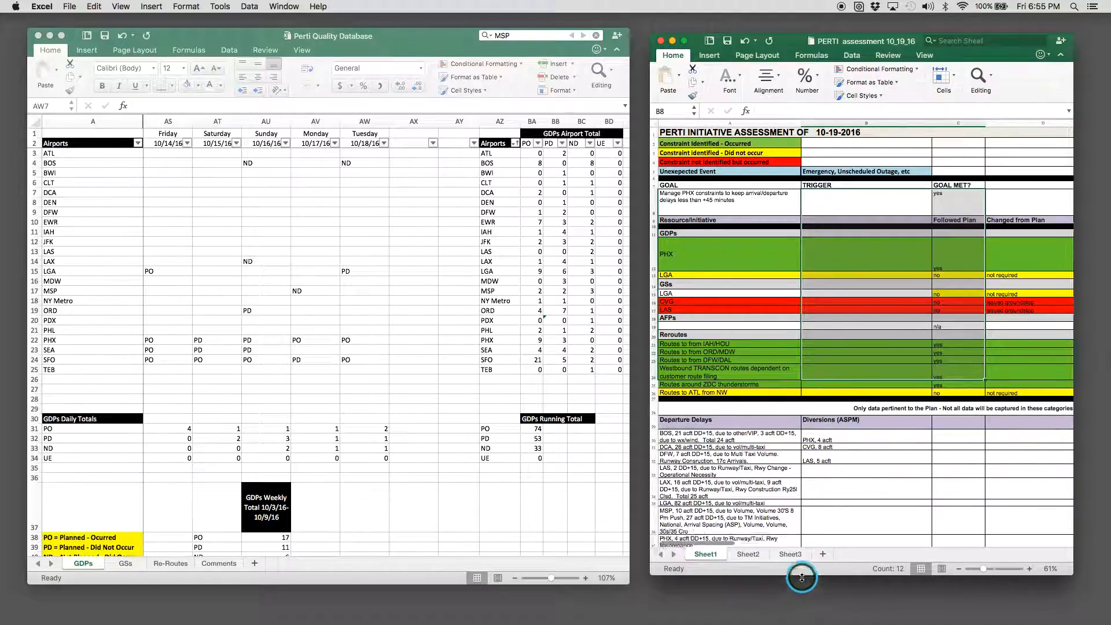
- Check the Diversions entries and the LGA row under GDPs in the assessment, and return to the Perti Quality Database
{"action": "left_click", "coordinate": [819, 446]}
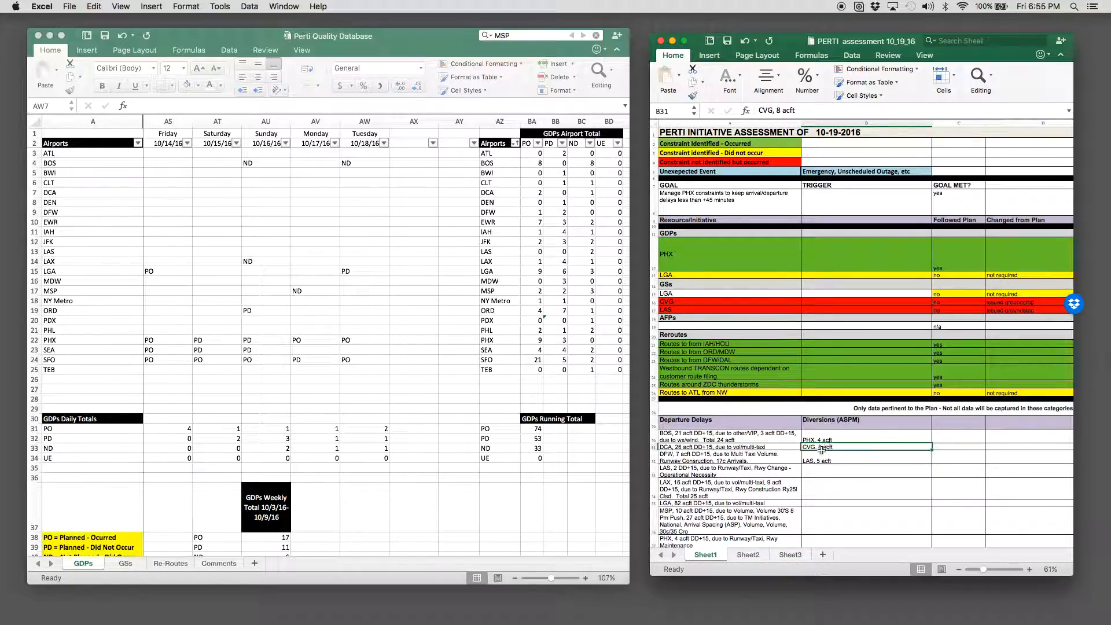
{"action": "left_click", "coordinate": [817, 472]}
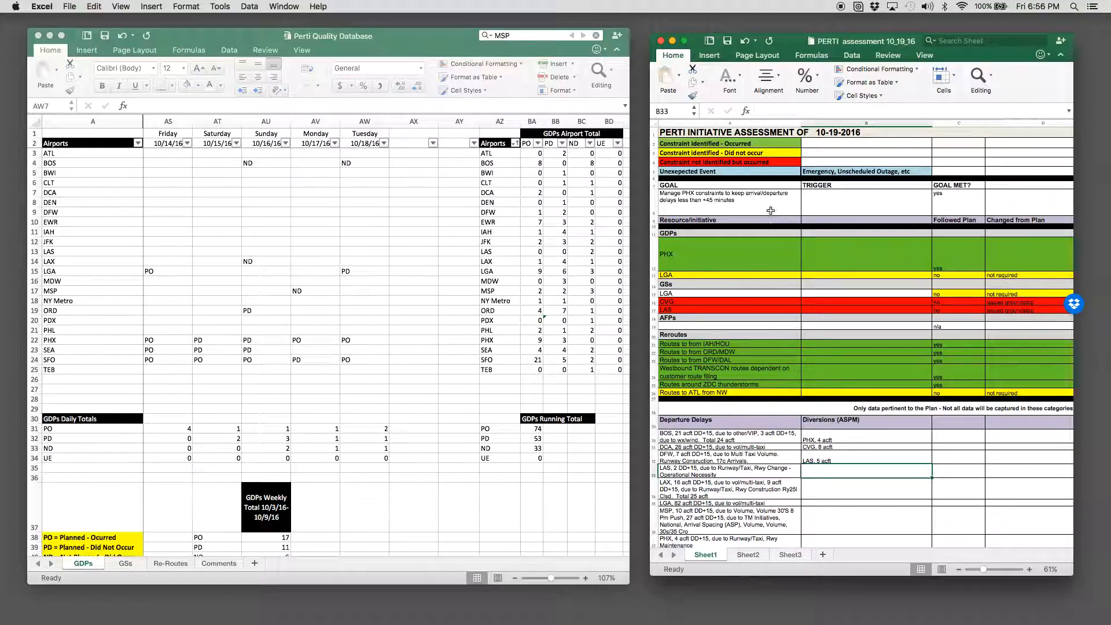
{"action": "left_click", "coordinate": [702, 276]}
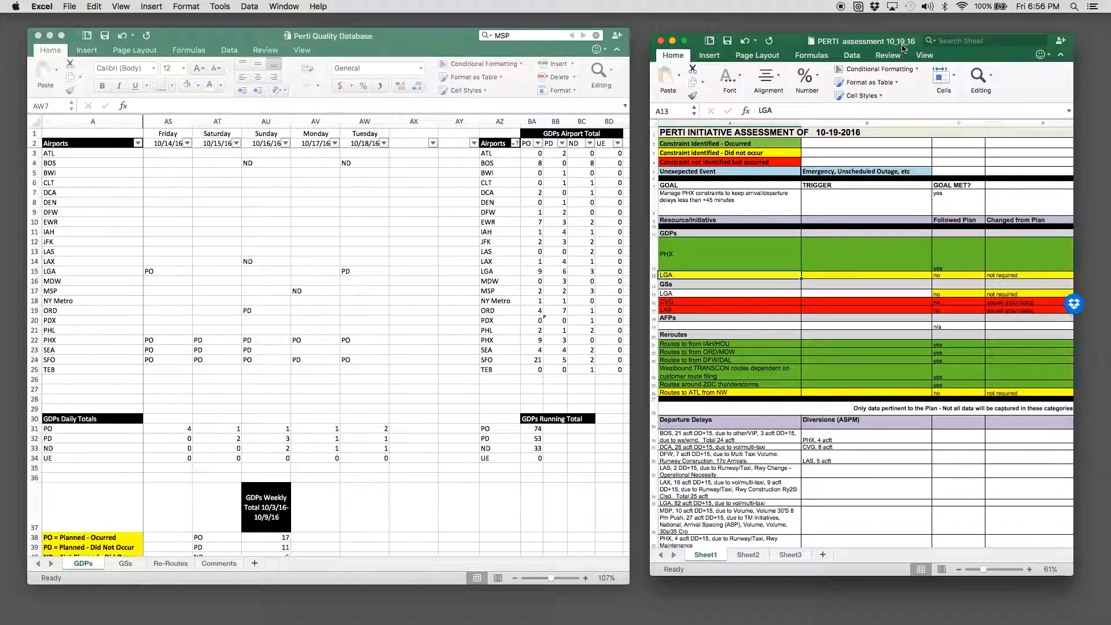
{"action": "left_click", "coordinate": [392, 161]}
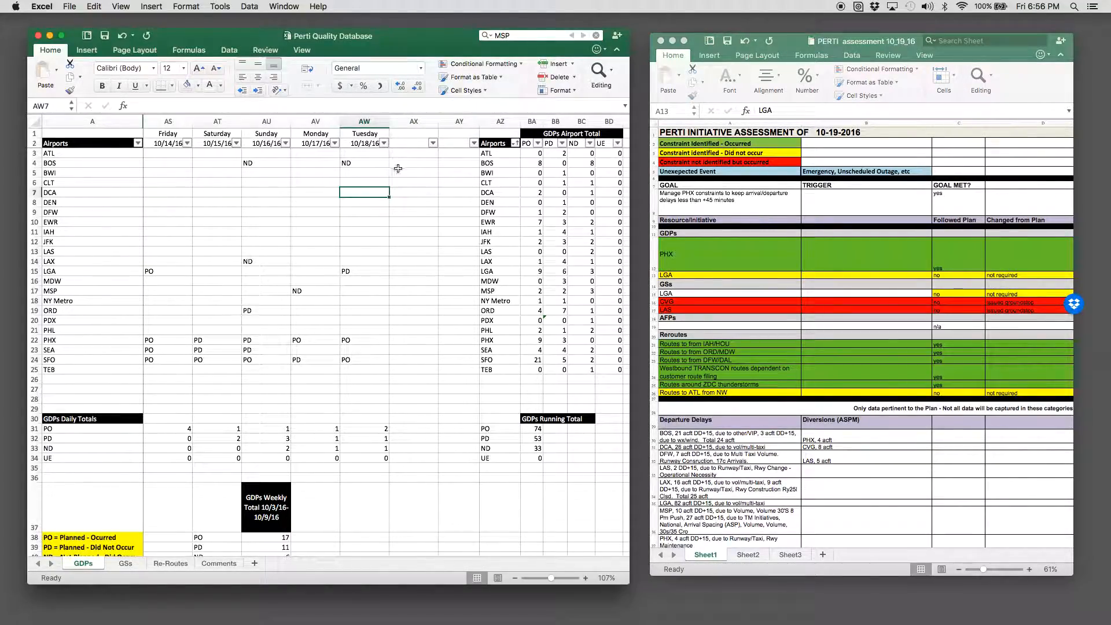
{"action": "left_click_drag", "start_coordinate": [403, 122], "coordinate": [461, 124]}
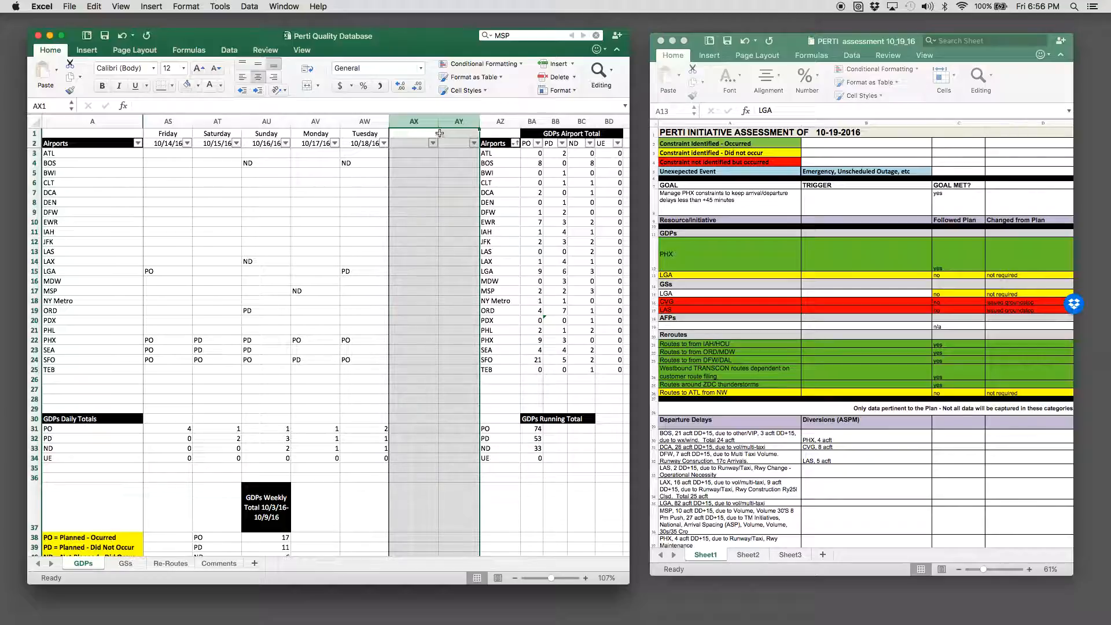
{"action": "left_click", "coordinate": [422, 122]}
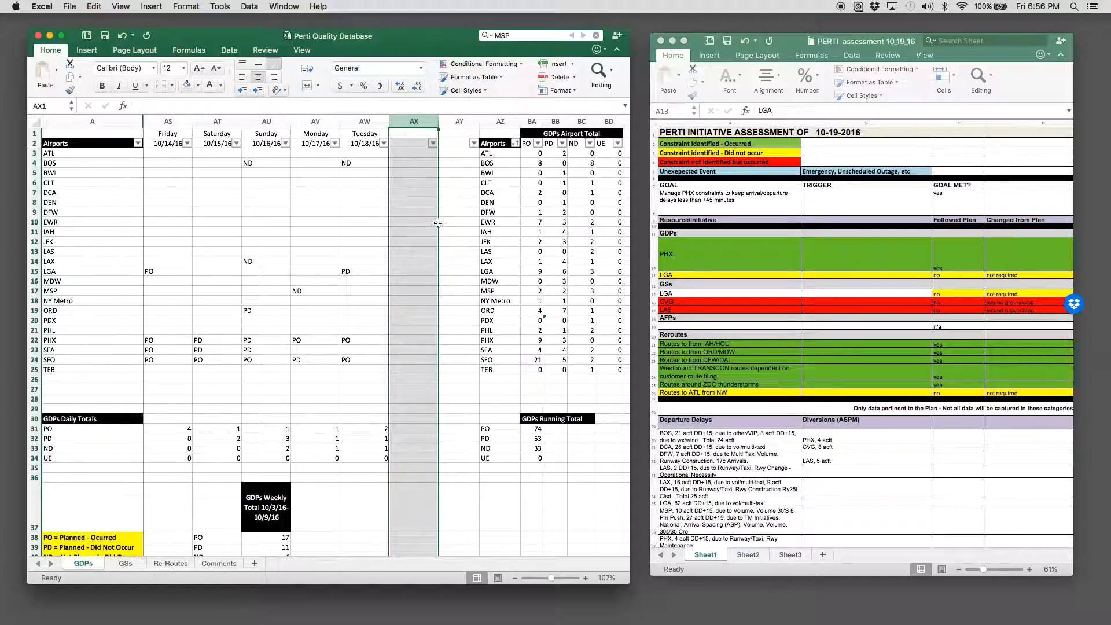
{"action": "right_click", "coordinate": [318, 123]}
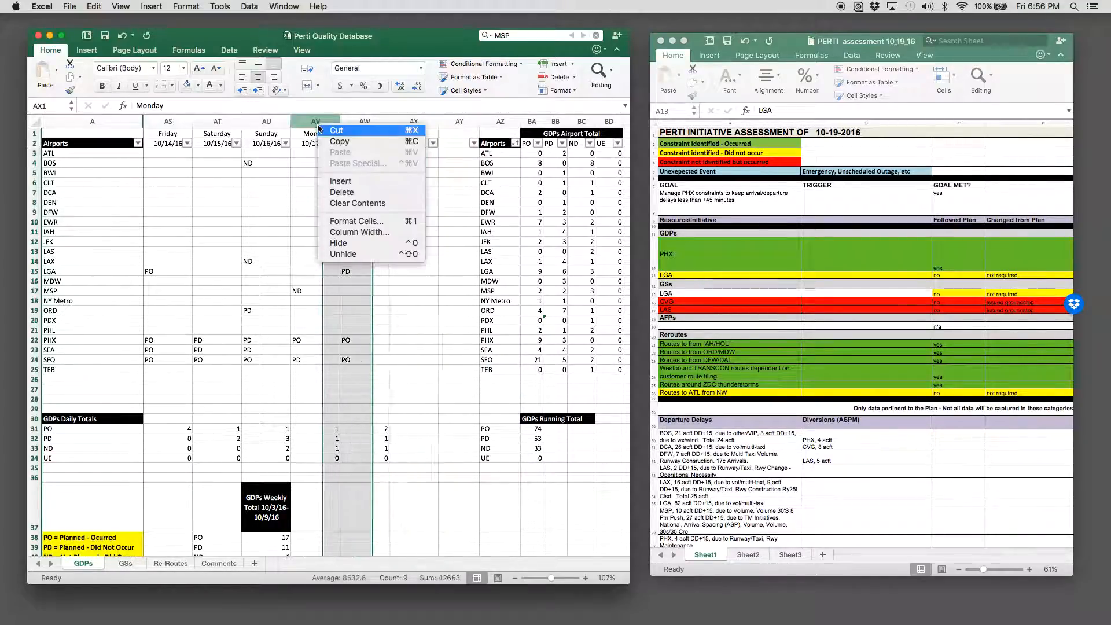
{"action": "left_click", "coordinate": [359, 183]}
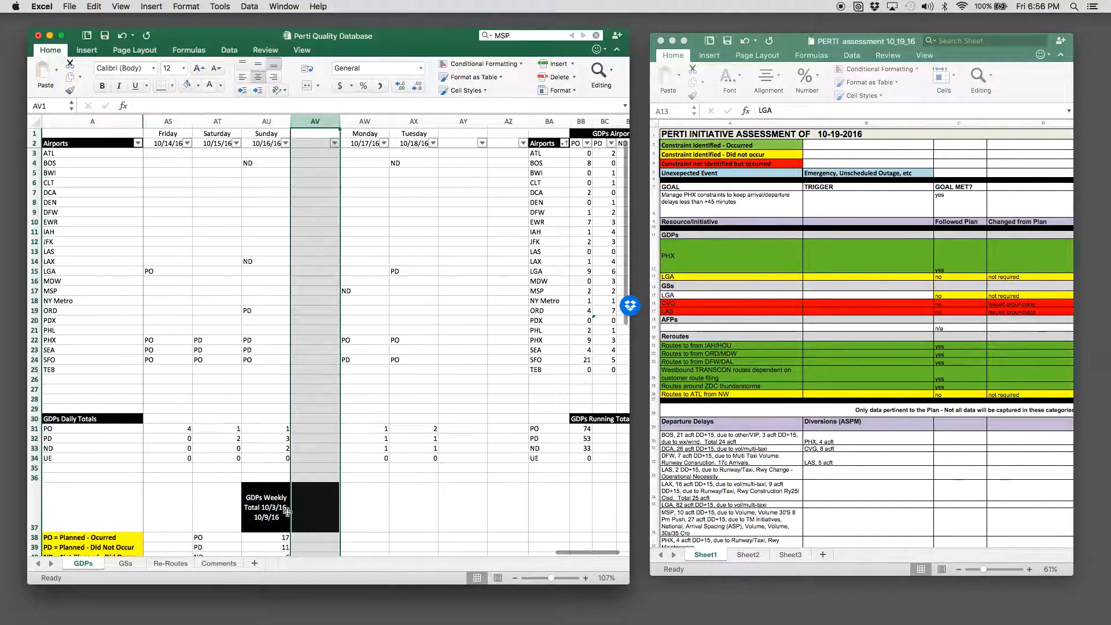
{"action": "key", "text": "super+z"}
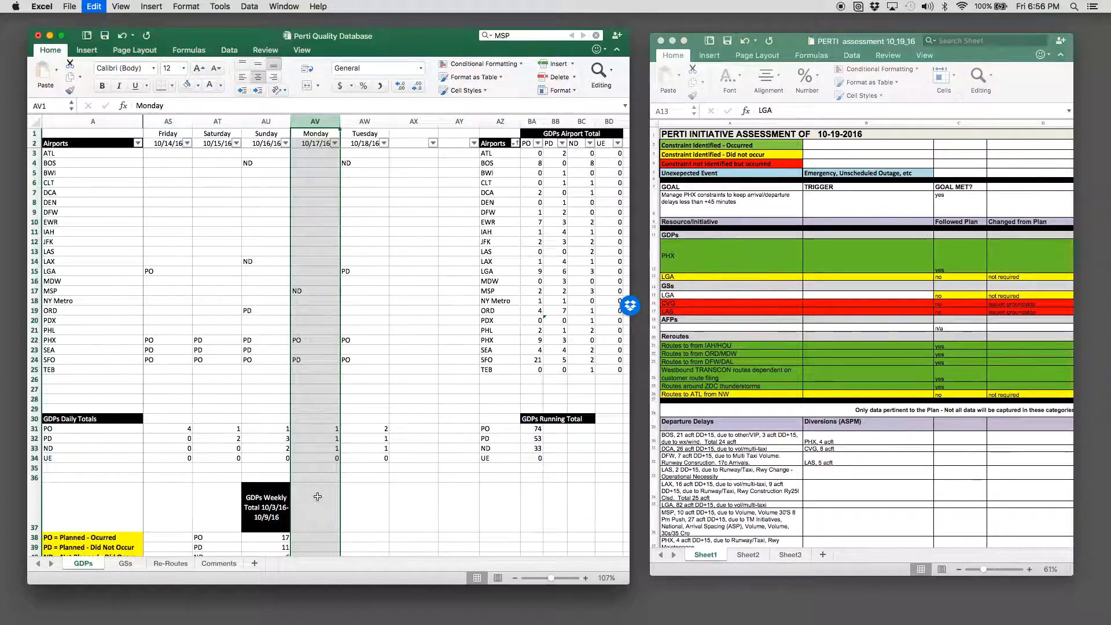
- Insert a blank column at AY, between the Tuesday 10/18/16 column and the airport totals, and select cell AX1
{"action": "right_click", "coordinate": [459, 122]}
{"action": "left_click", "coordinate": [477, 183]}
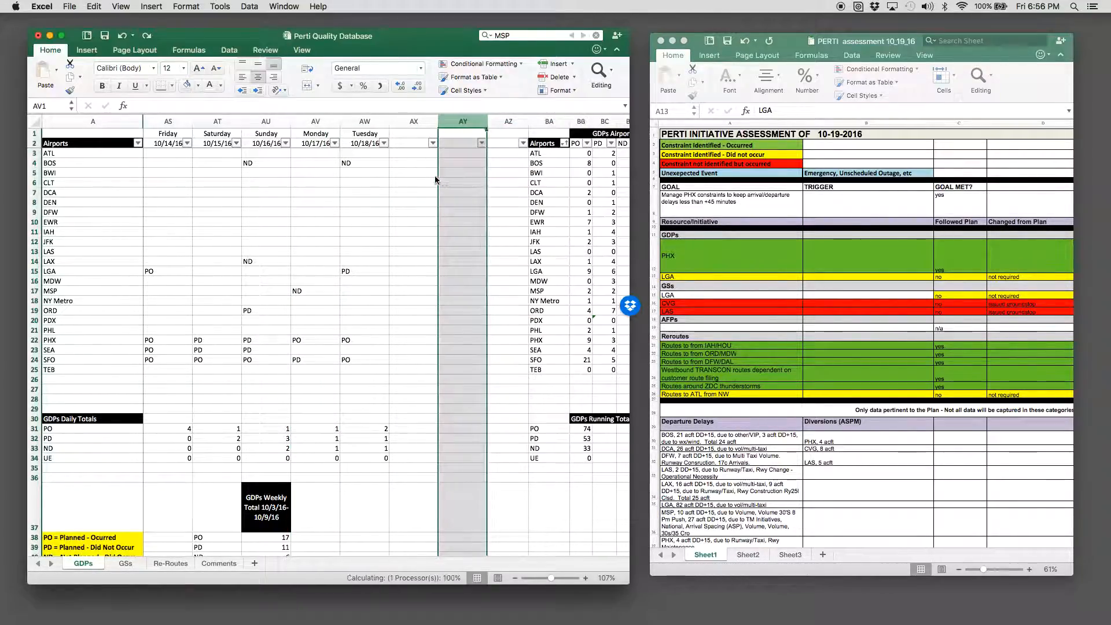
{"action": "left_click", "coordinate": [420, 150]}
{"action": "left_click", "coordinate": [420, 135]}
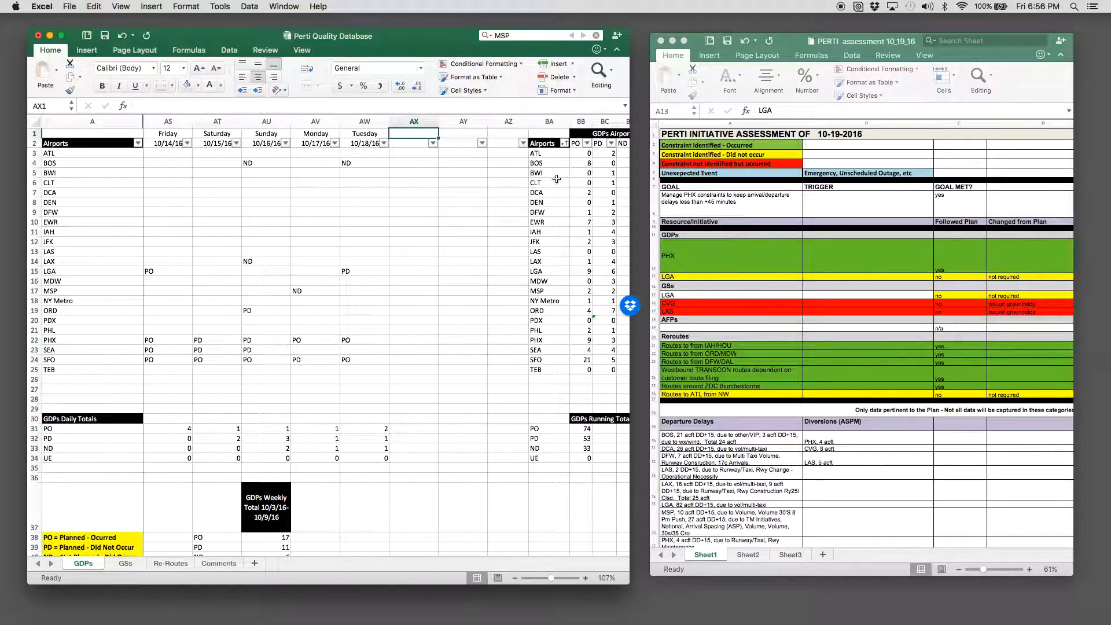
- Inspect the range counted by the COUNTIF formula in BWI's PO total, leaving the formula as it is
{"action": "left_click", "coordinate": [586, 173]}
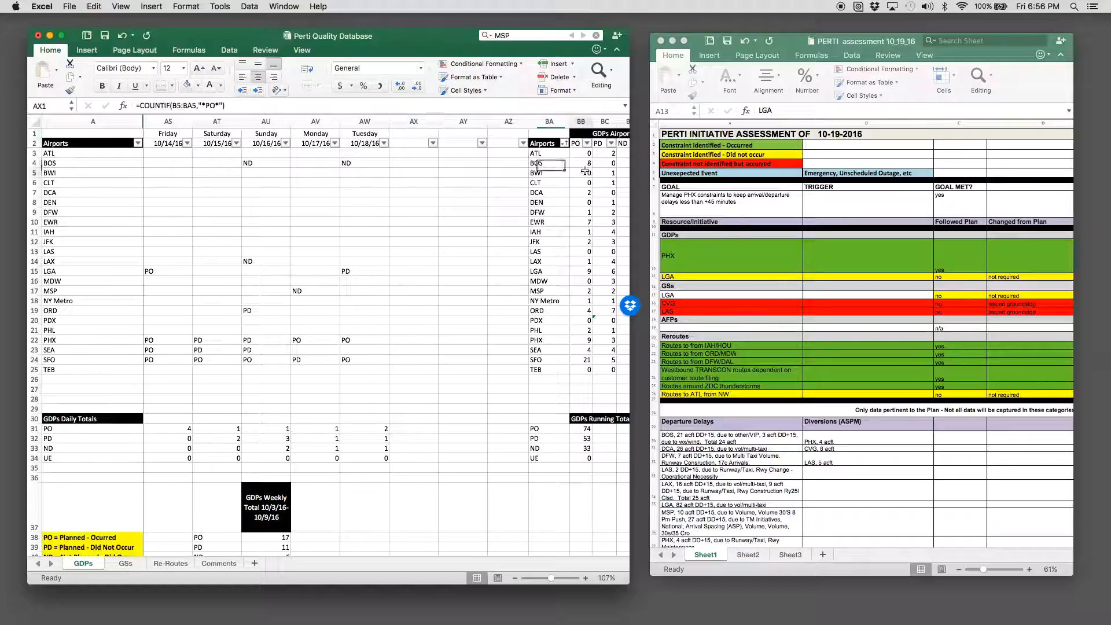
{"action": "left_click", "coordinate": [180, 105]}
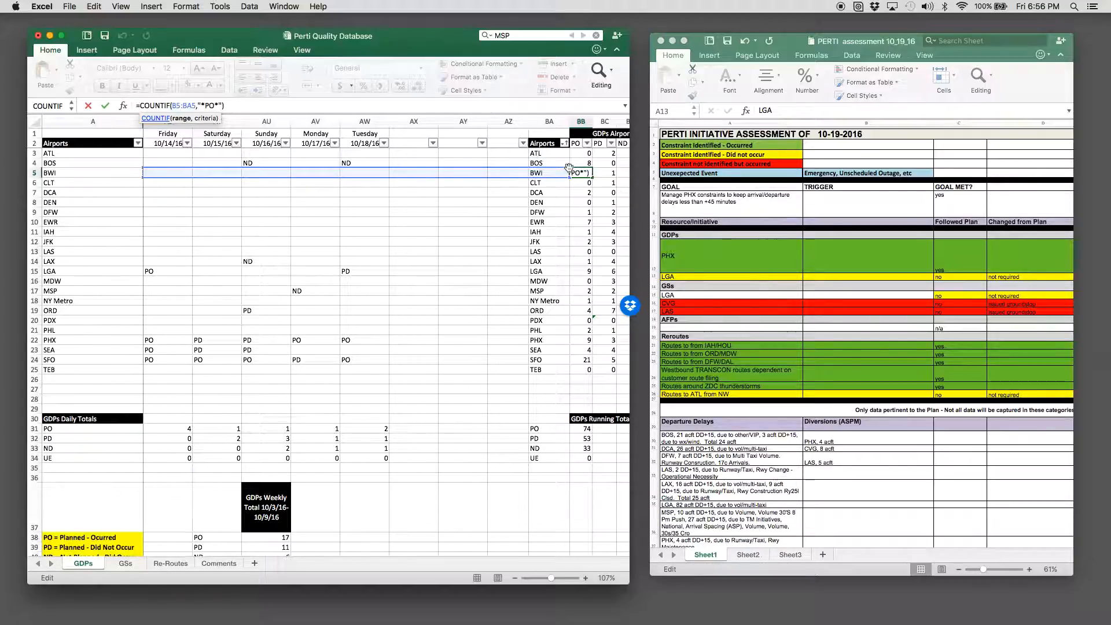
{"action": "key", "text": "Return"}
{"action": "left_click_drag", "start_coordinate": [557, 168], "coordinate": [551, 164]}
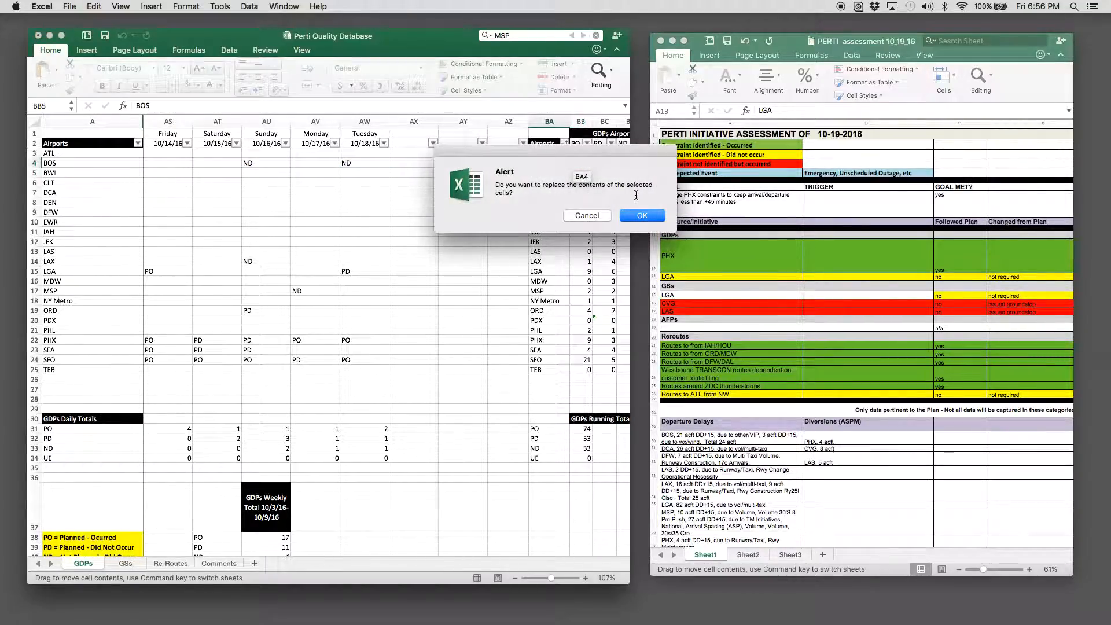
{"action": "left_click", "coordinate": [588, 216]}
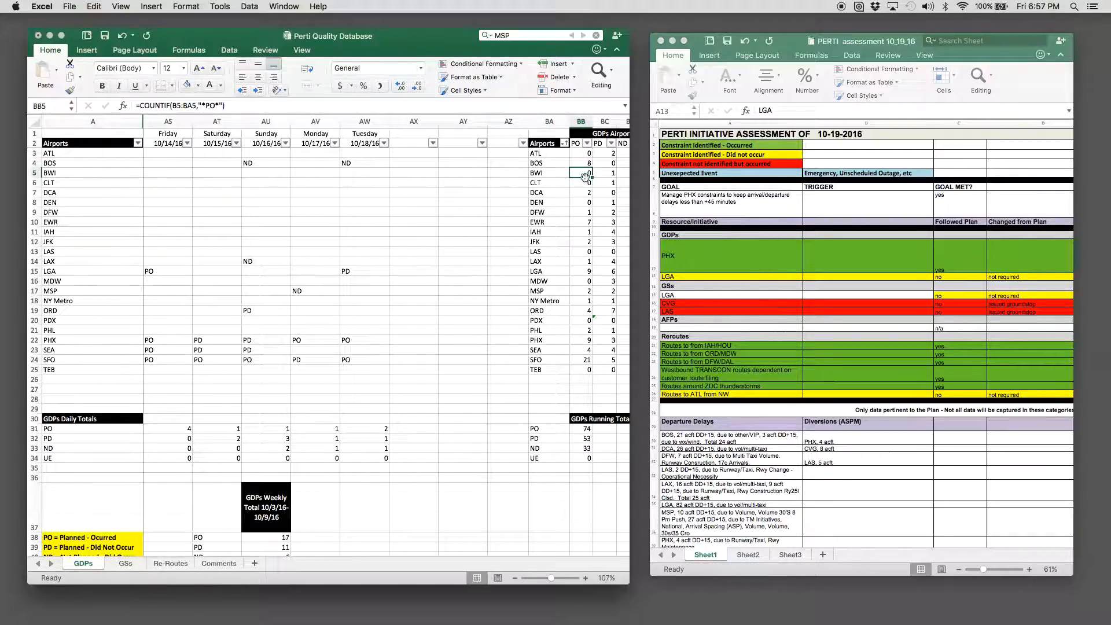
{"action": "key", "text": "super+z"}
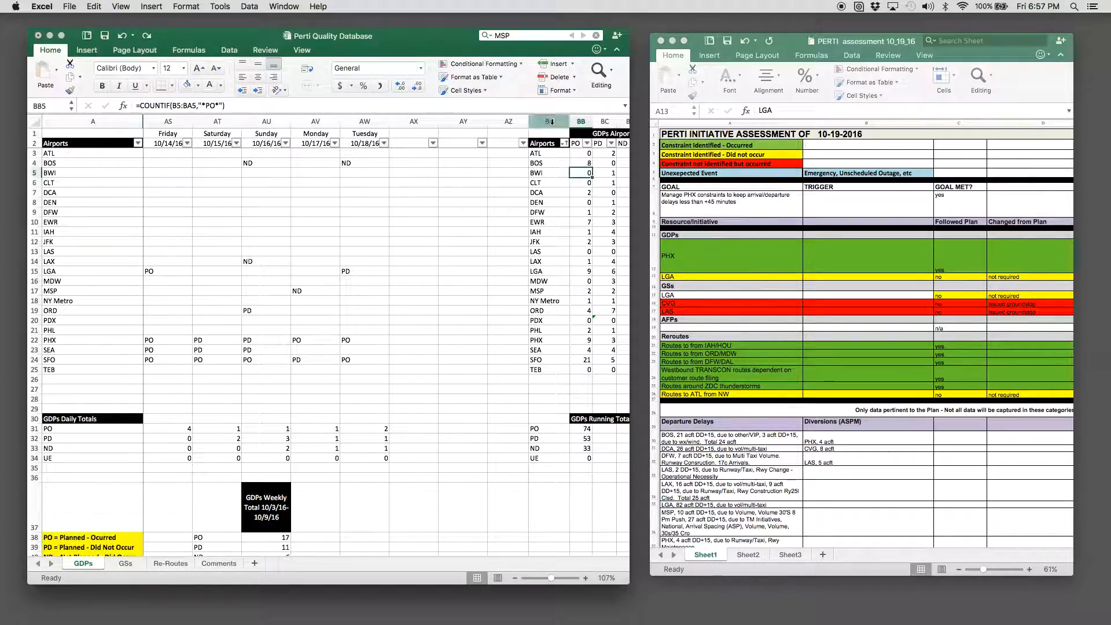
{"action": "left_click", "coordinate": [191, 105]}
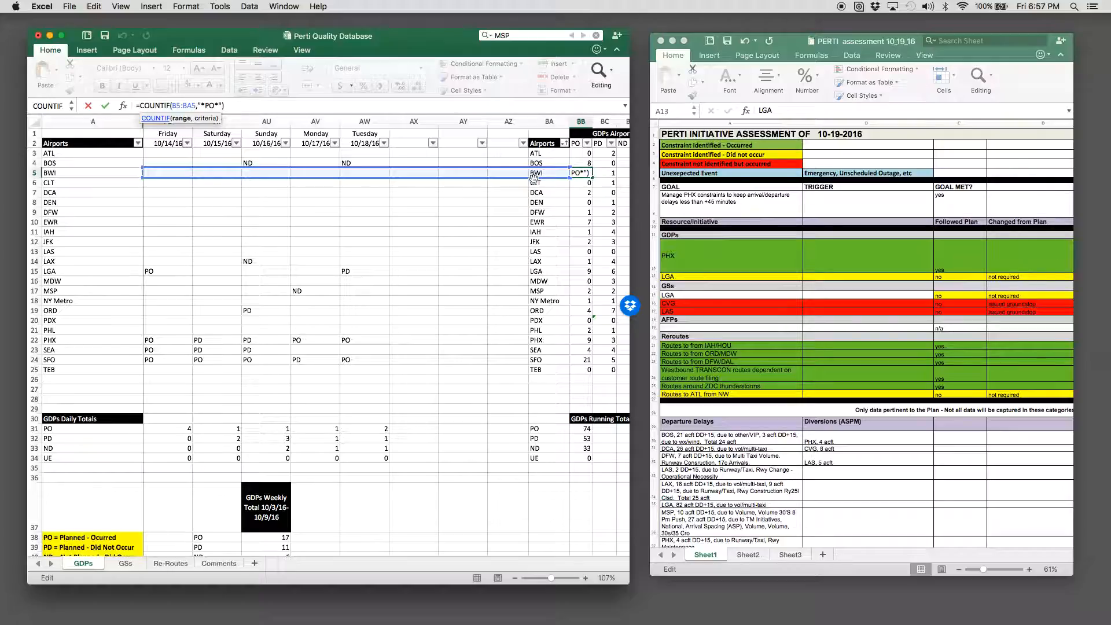
{"action": "key", "text": "Escape"}
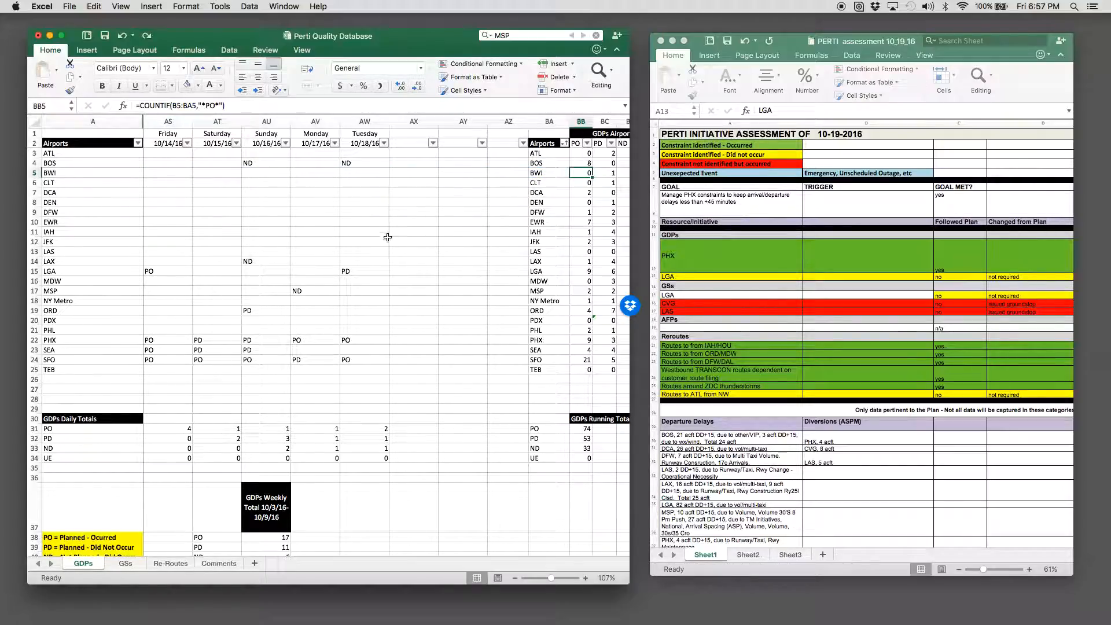
- Inspect the ranges counted by the PO and PD daily total formulas for Sunday 10/16/16
{"action": "left_click", "coordinate": [376, 251]}
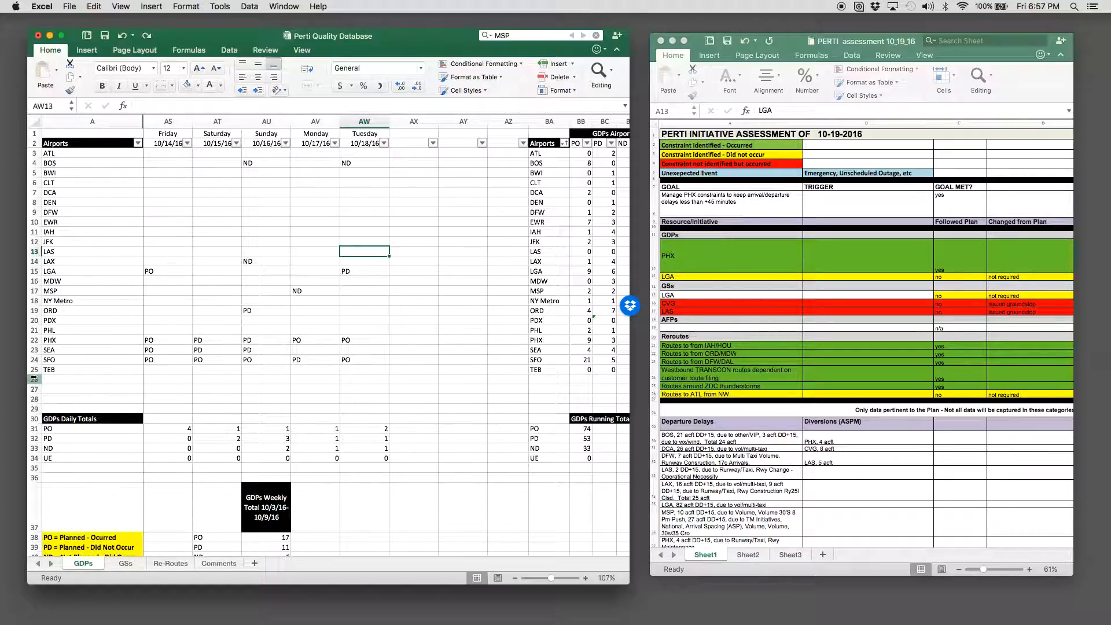
{"action": "left_click", "coordinate": [276, 430]}
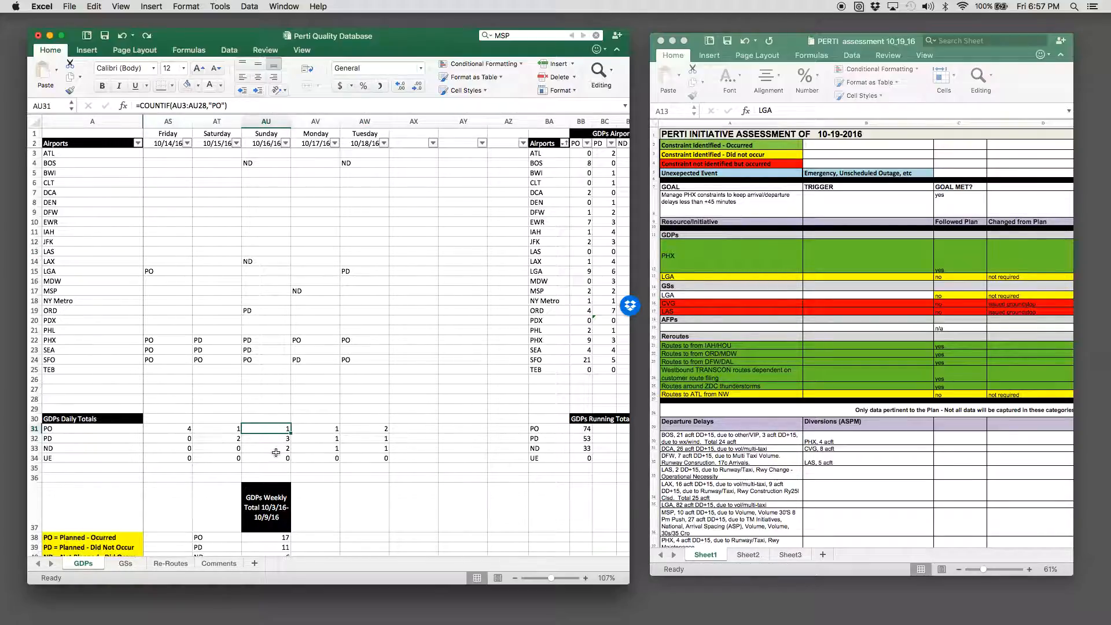
{"action": "left_click", "coordinate": [191, 105]}
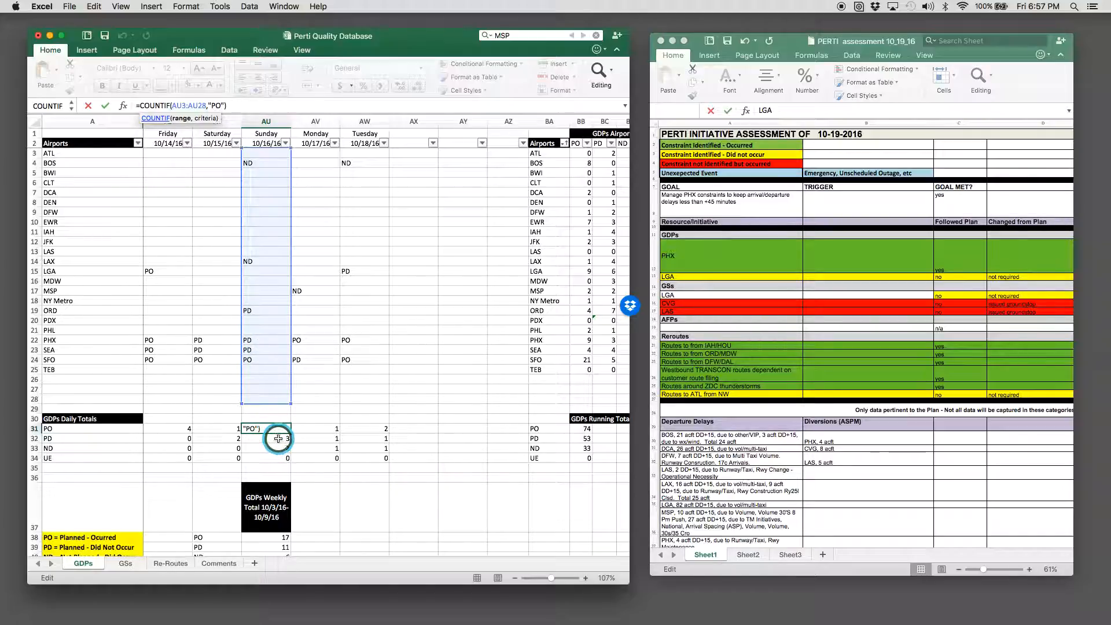
{"action": "key", "text": "Return"}
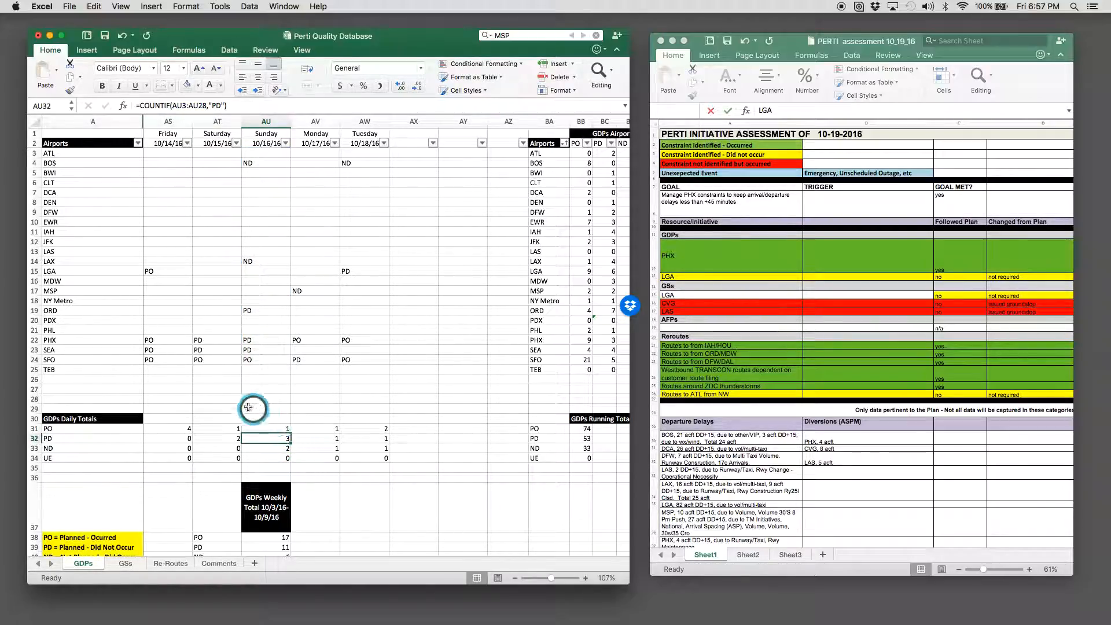
{"action": "left_click", "coordinate": [194, 106]}
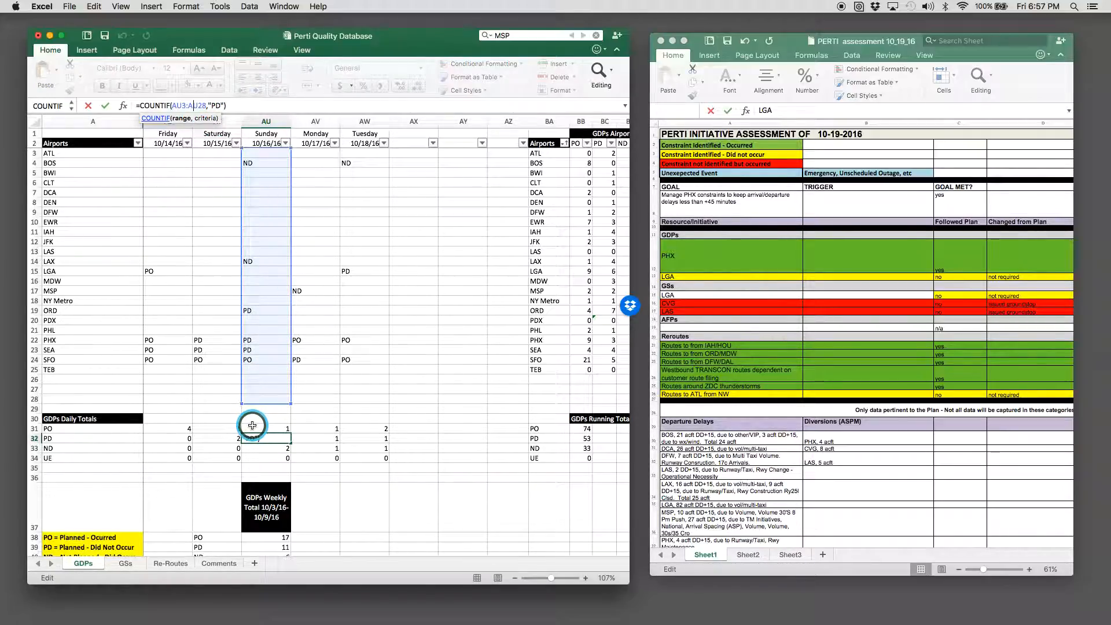
{"action": "key", "text": "Return"}
- Insert a row directly below TEB and enter ZYA as the airport in columns A and BA
{"action": "right_click", "coordinate": [35, 383]}
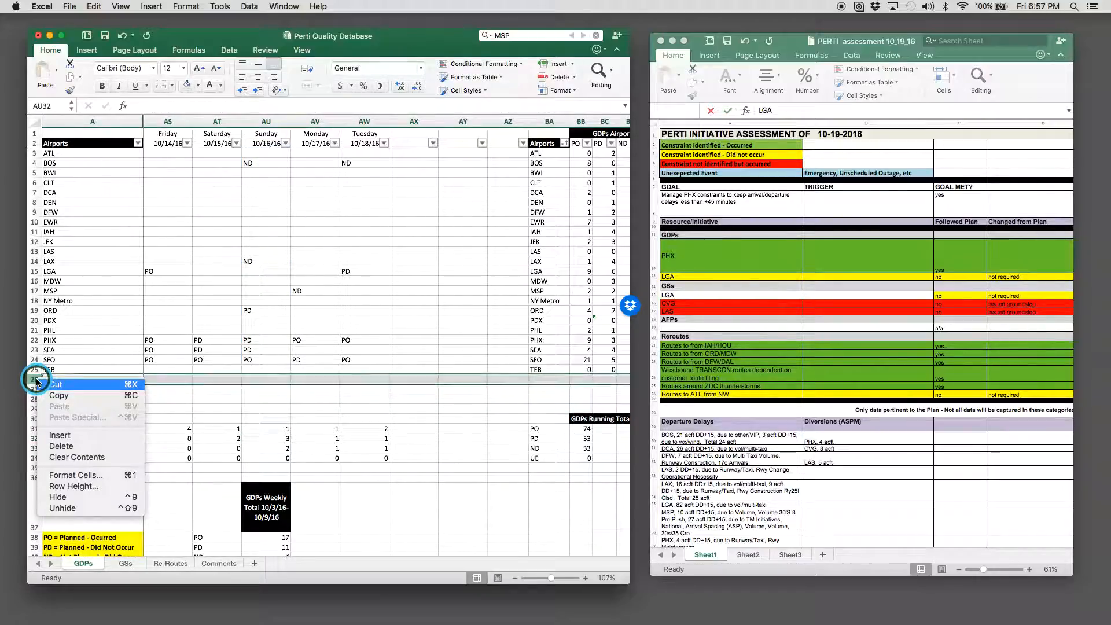
{"action": "left_click", "coordinate": [74, 429]}
{"action": "left_click", "coordinate": [70, 378]}
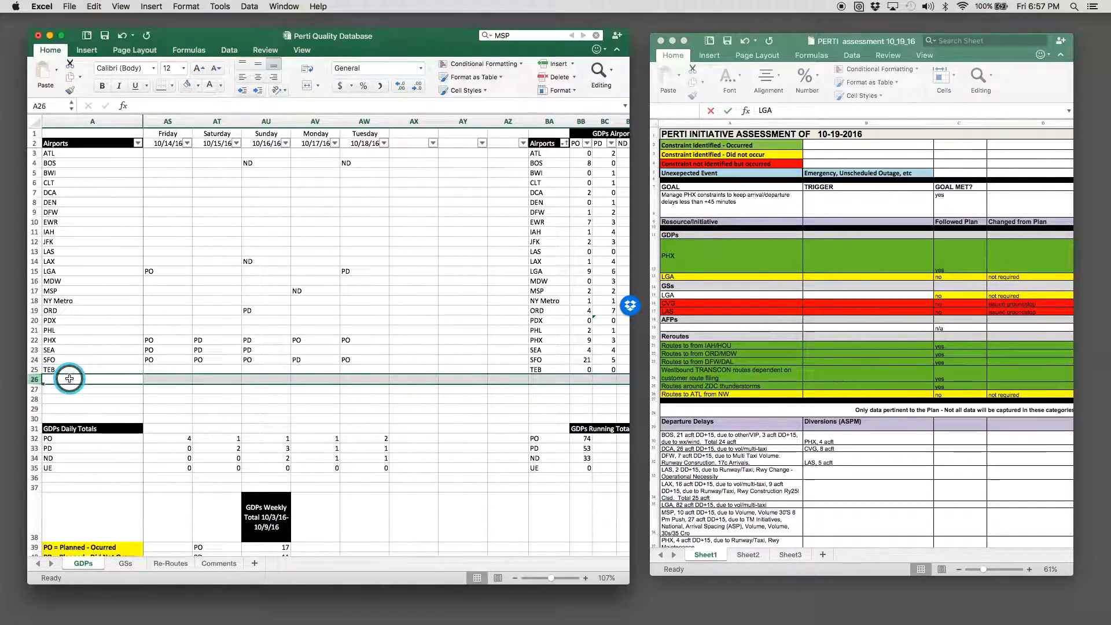
{"action": "type", "text": "ZYA"}
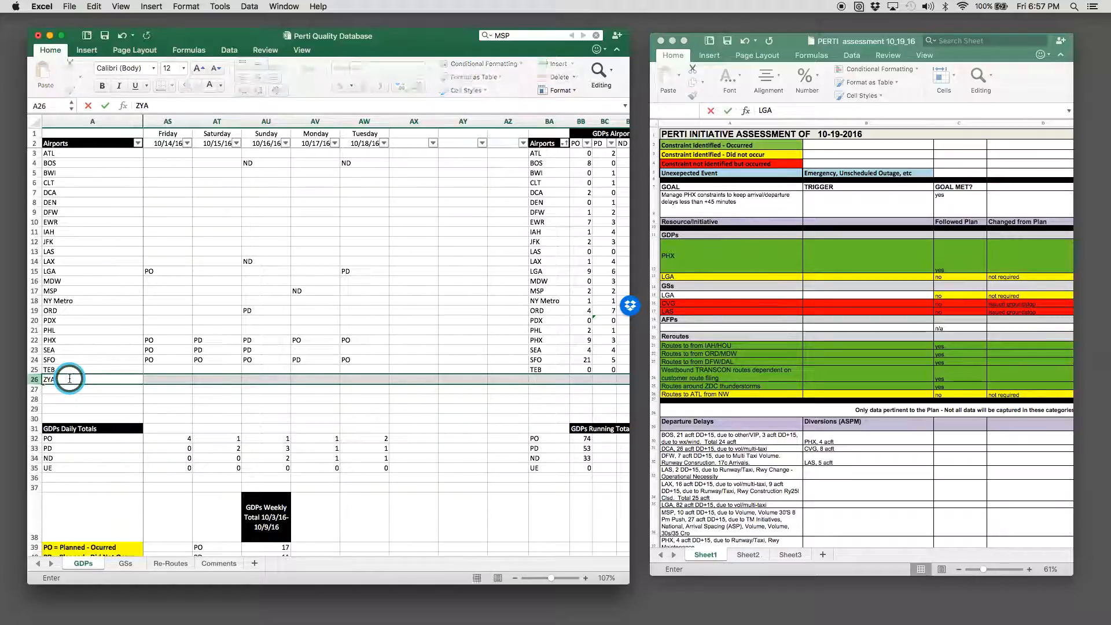
{"action": "left_click", "coordinate": [554, 380]}
{"action": "type", "text": "ZYA"}
{"action": "key", "text": "Return"}
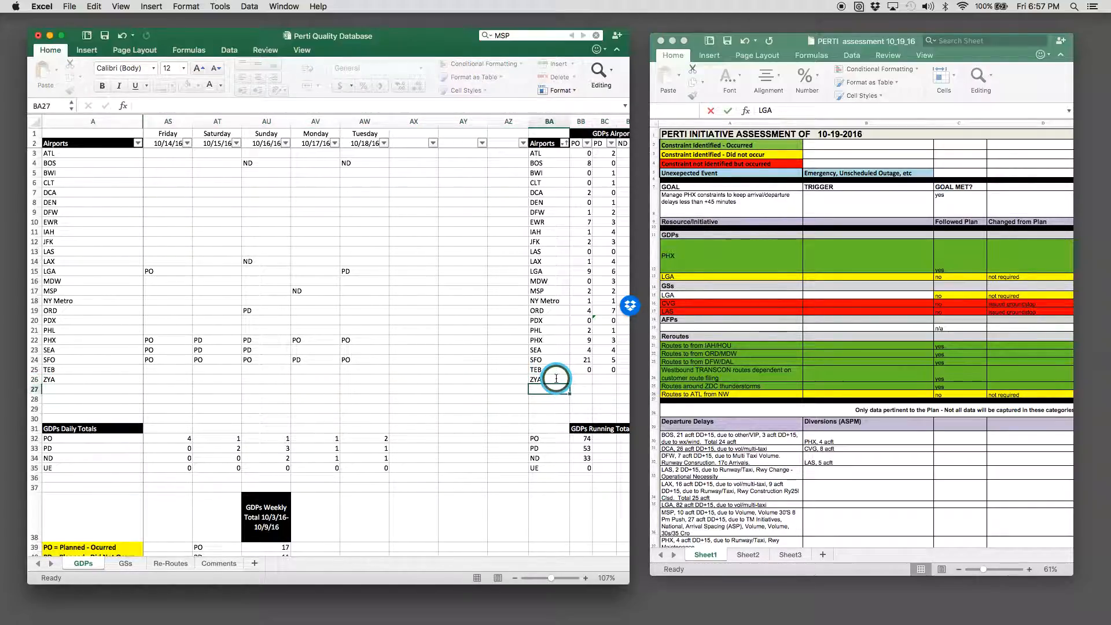
- Undo the ZYA entries and the row inserted directly below TEB
{"action": "key", "text": "Up"}
{"action": "key", "text": "super+z"}
{"action": "key", "text": "super+z"}
{"action": "key", "text": "super+z"}
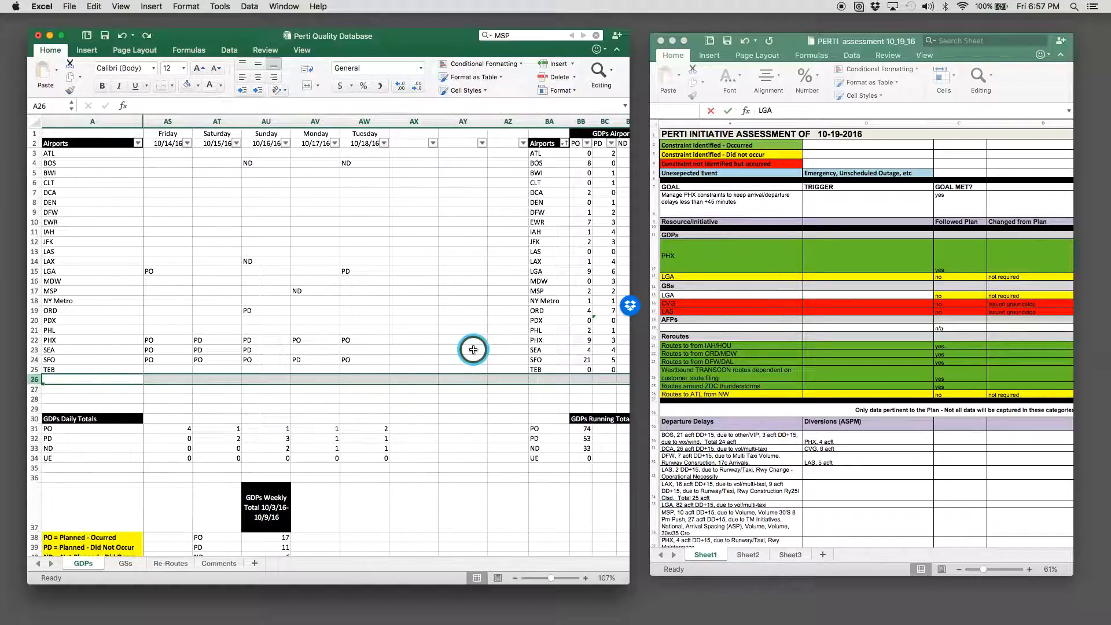
- Extend the Tuesday 10/18/16 headers into column AX as Wednesday and 10/19/16
{"action": "left_click", "coordinate": [372, 133]}
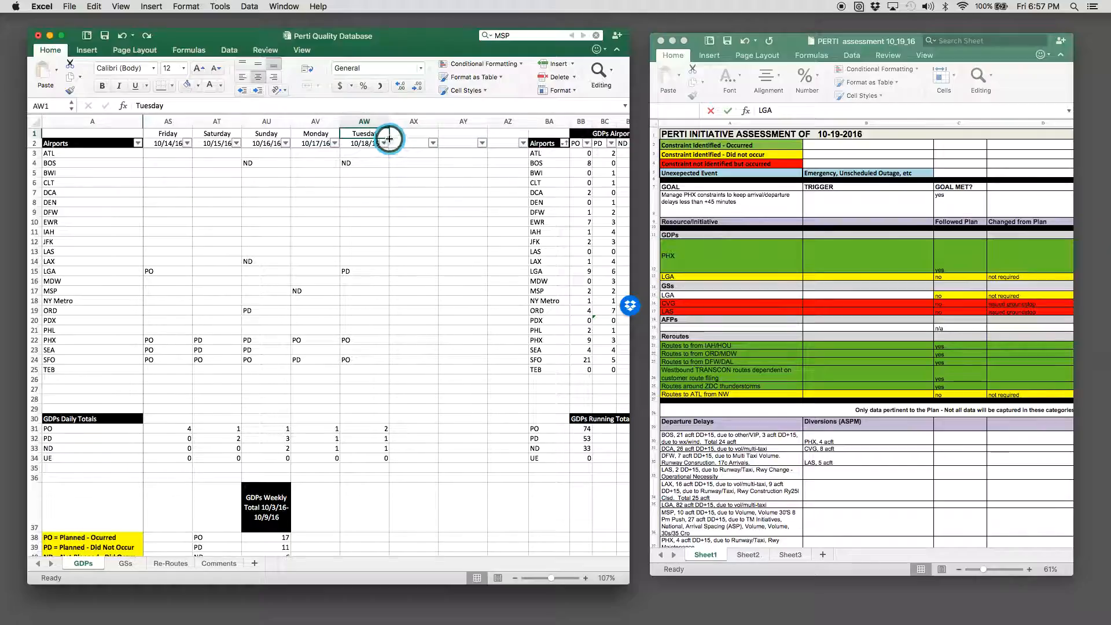
{"action": "left_click_drag", "start_coordinate": [402, 138], "coordinate": [421, 155]}
{"action": "left_click", "coordinate": [374, 143]}
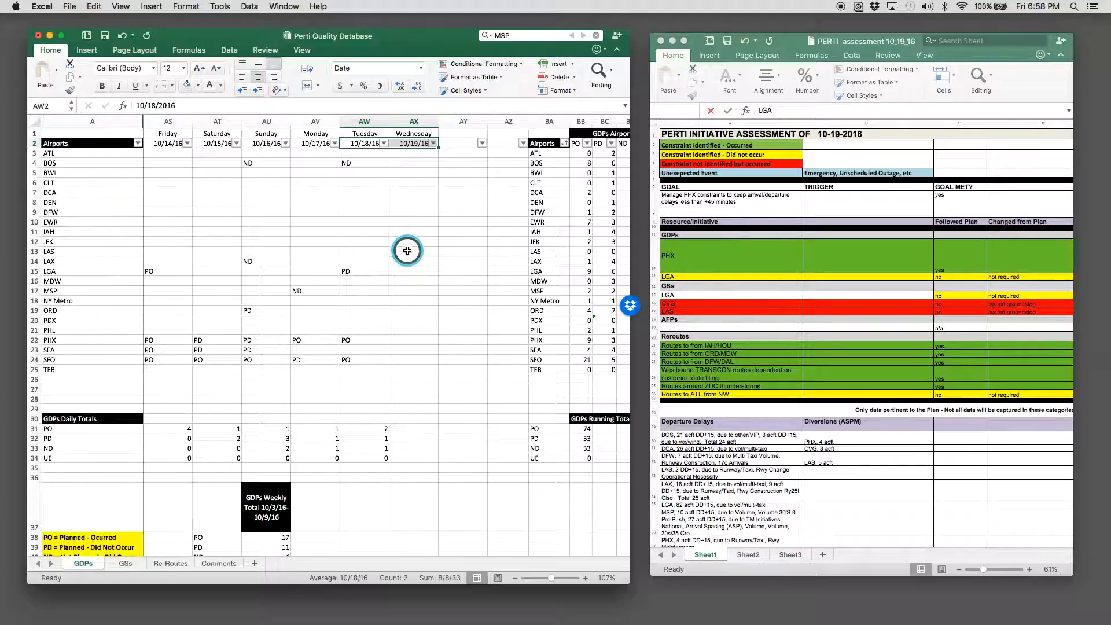
- Check the GDPs listed in the PERTI assessment and enter PO for PHX in the Wednesday 10/19/16 column
{"action": "left_click", "coordinate": [410, 162]}
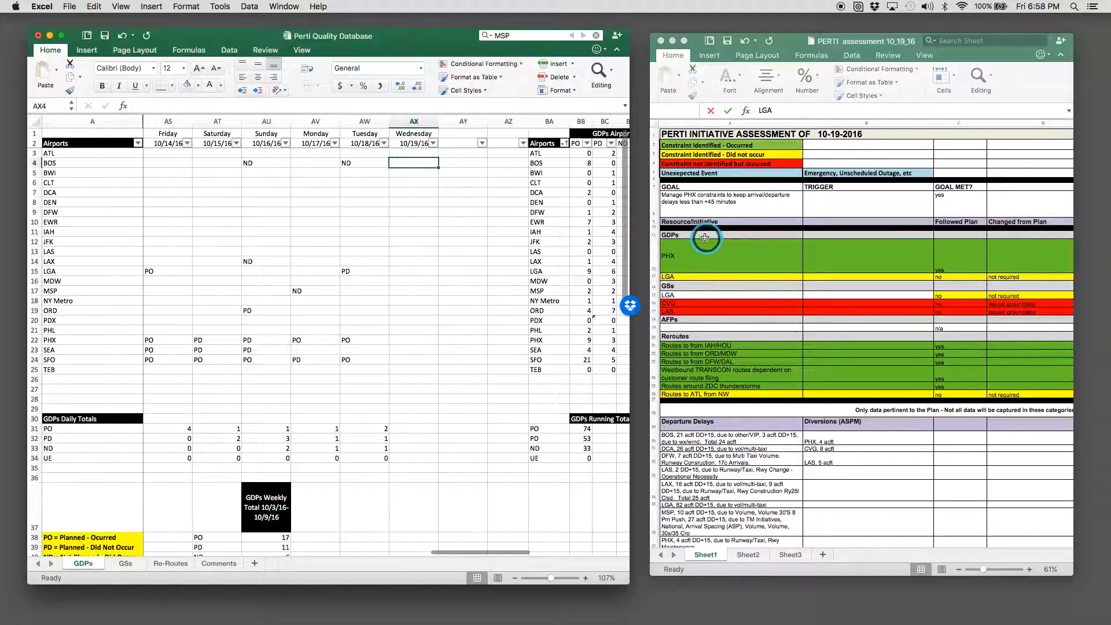
{"action": "left_click", "coordinate": [698, 235]}
{"action": "left_click", "coordinate": [688, 265]}
{"action": "left_click_drag", "start_coordinate": [688, 265], "coordinate": [689, 274]}
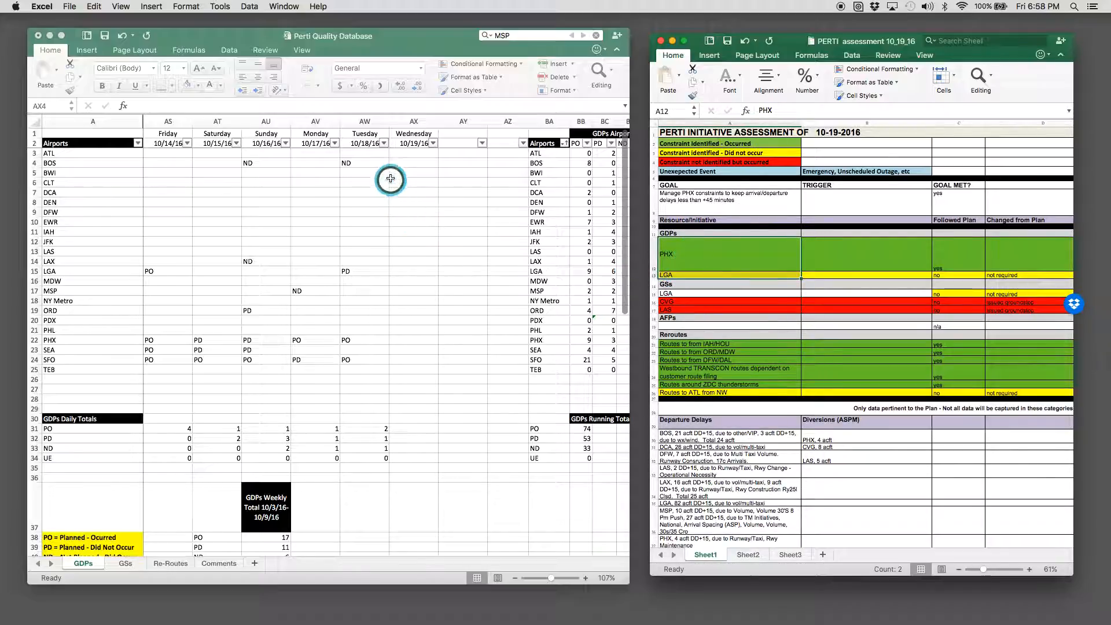
{"action": "left_click", "coordinate": [416, 176]}
{"action": "left_click", "coordinate": [414, 325]}
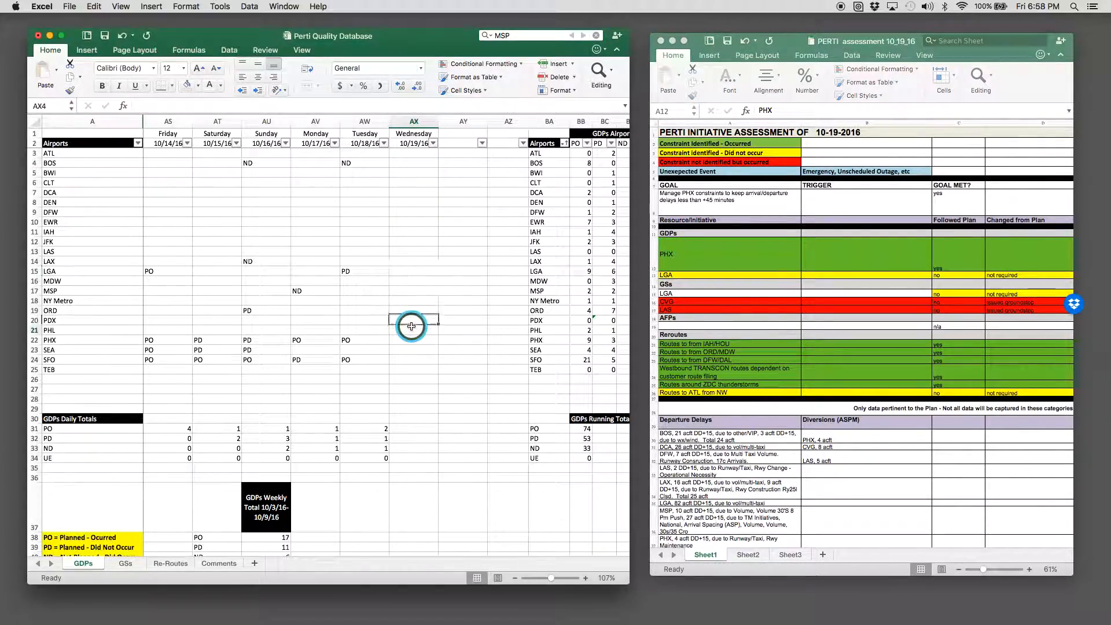
{"action": "key", "text": "Down"}
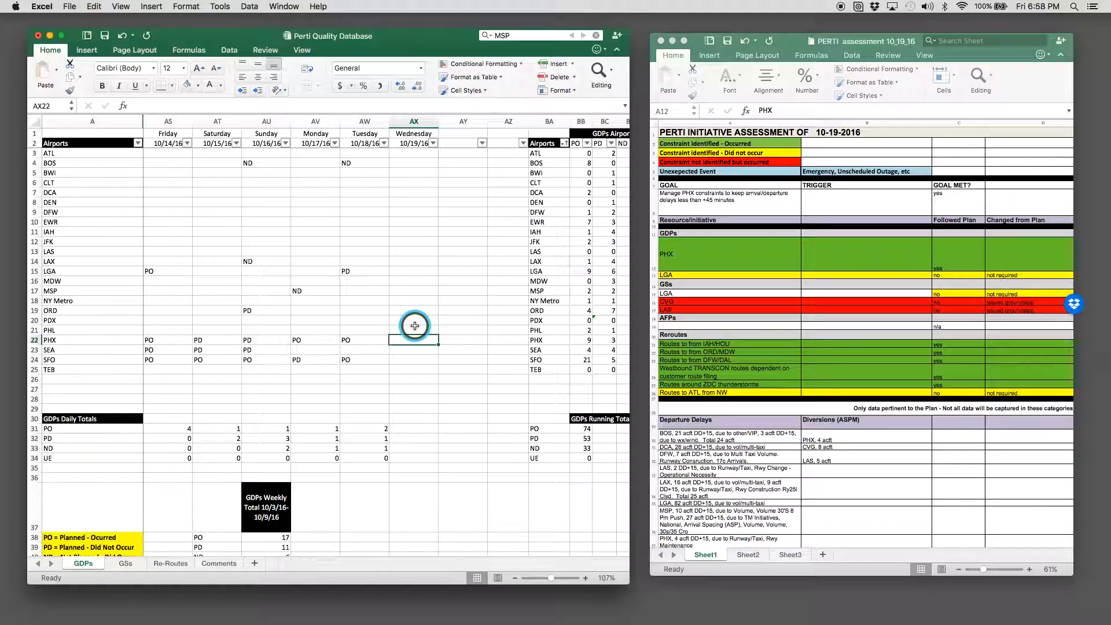
{"action": "type", "text": "PO"}
- Enter PD for LGA in the Wednesday 10/19/16 column
{"action": "key", "text": "Up"}
{"action": "key", "text": "Up"}
{"action": "key", "text": "Up"}
{"action": "key", "text": "Up"}
{"action": "key", "text": "Up"}
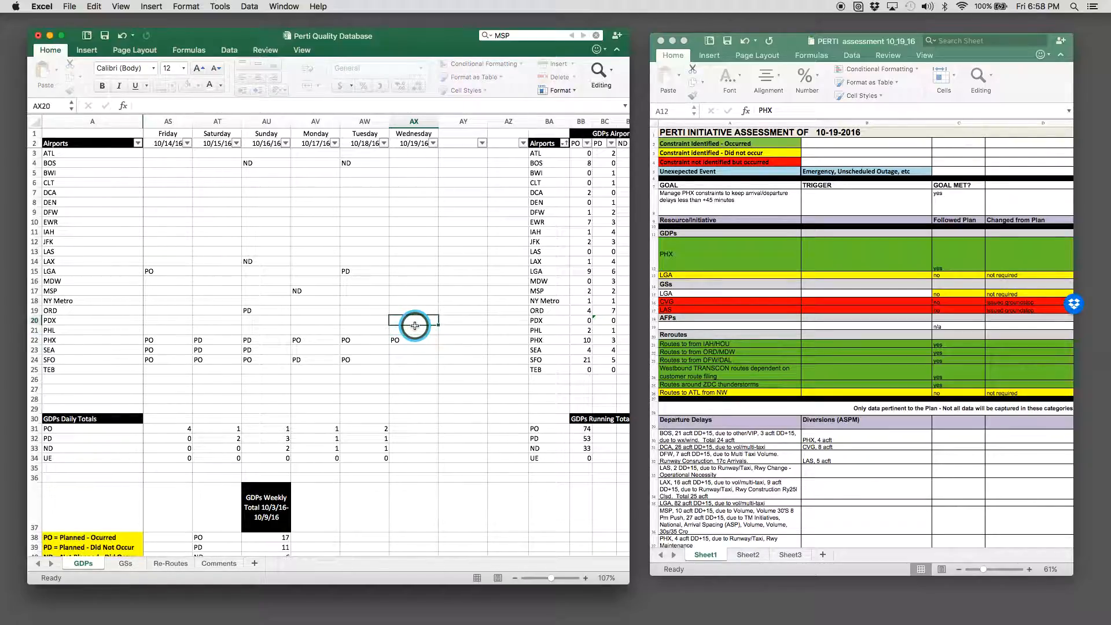
{"action": "key", "text": "Up"}
{"action": "key", "text": "Up"}
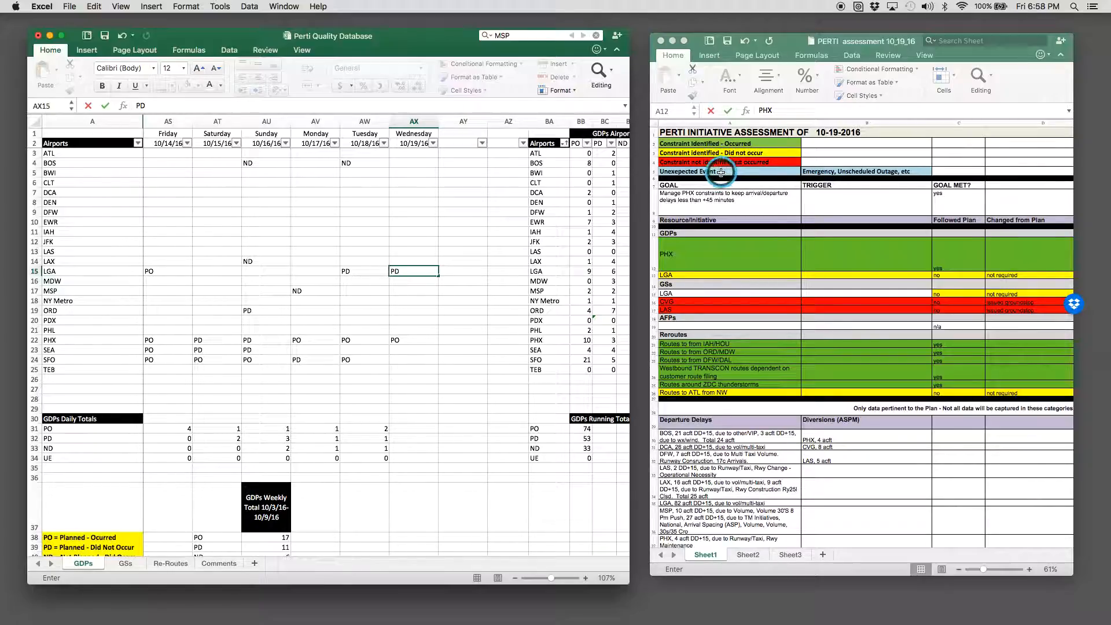
{"action": "left_click", "coordinate": [451, 360]}
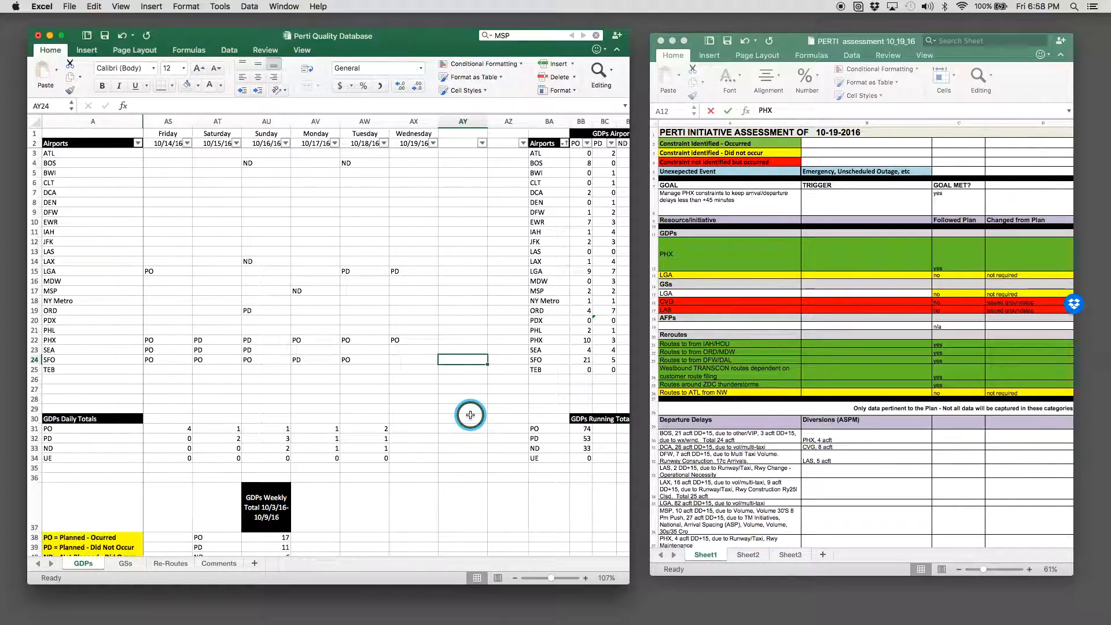
{"action": "key", "text": "super+z"}
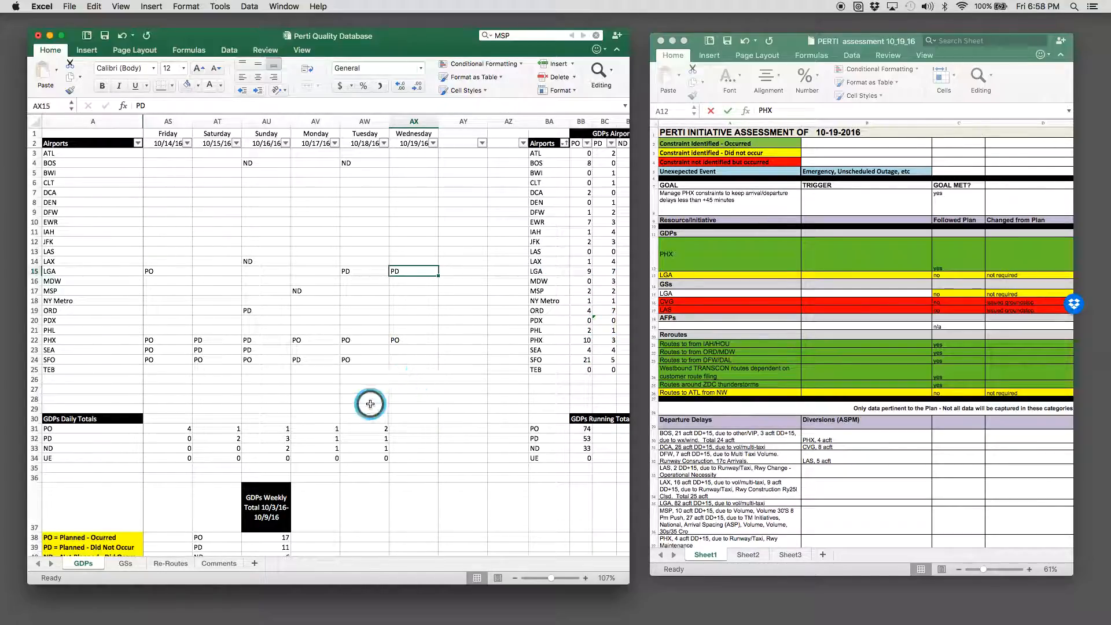
- Examine the airport entries and daily totals on the GSs sheet
{"action": "left_click", "coordinate": [124, 563]}
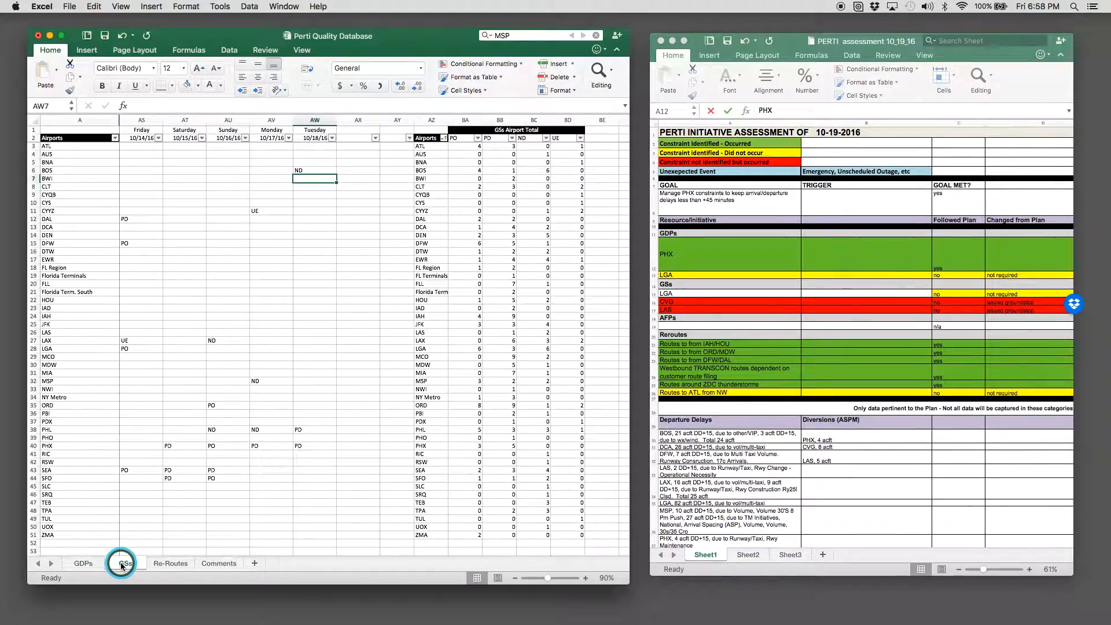
{"action": "scroll", "coordinate": [220, 376], "scroll_direction": "down", "scroll_amount": 4}
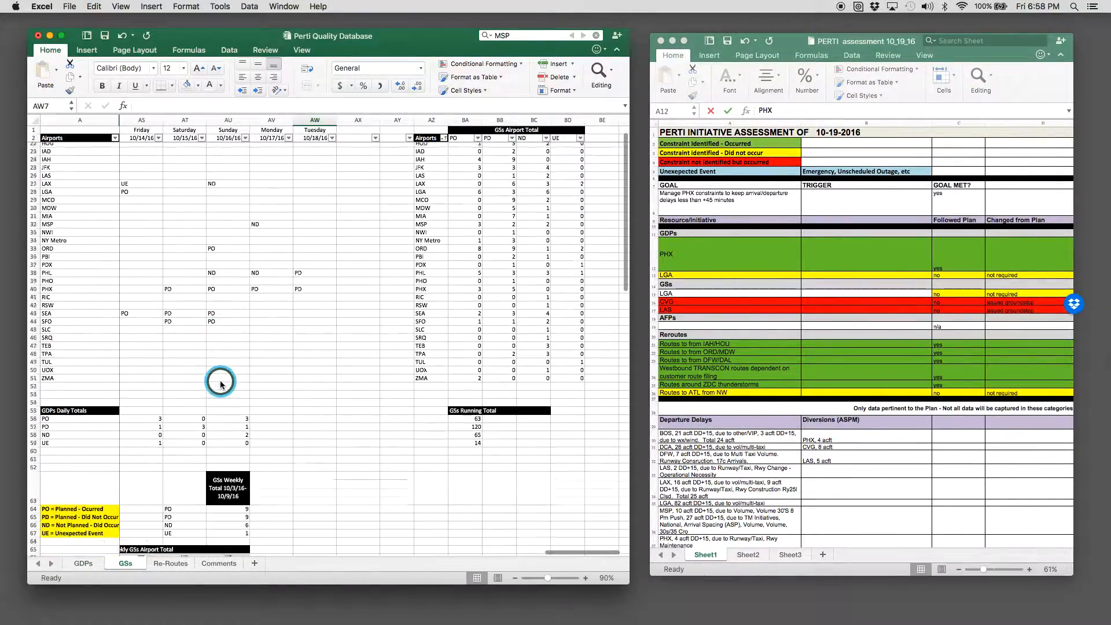
{"action": "scroll", "coordinate": [212, 395], "scroll_direction": "up", "scroll_amount": 5}
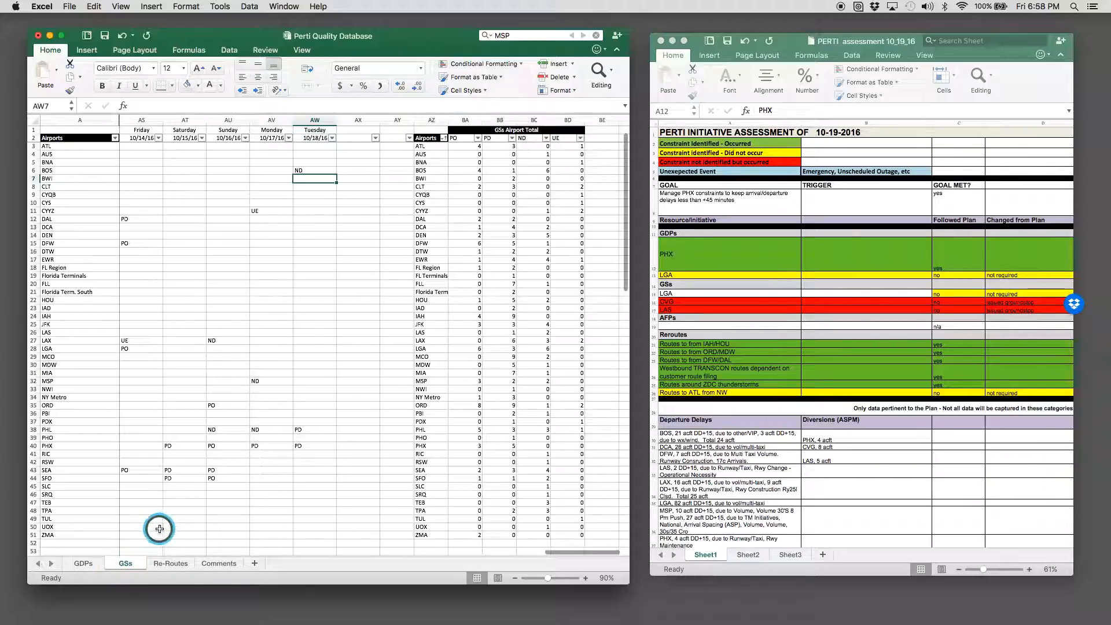
- Go to the Comments sheet and search for PHX
{"action": "left_click", "coordinate": [221, 562]}
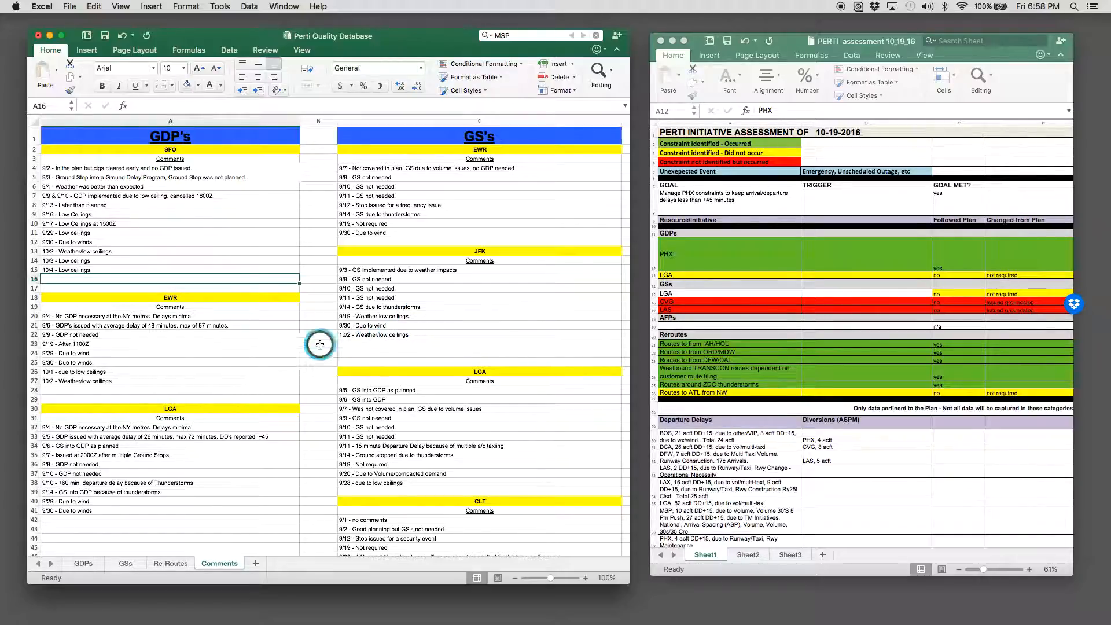
{"action": "scroll", "coordinate": [177, 272], "scroll_direction": "down", "scroll_amount": 3}
{"action": "scroll", "coordinate": [173, 278], "scroll_direction": "up", "scroll_amount": 3}
{"action": "key", "text": "super+f"}
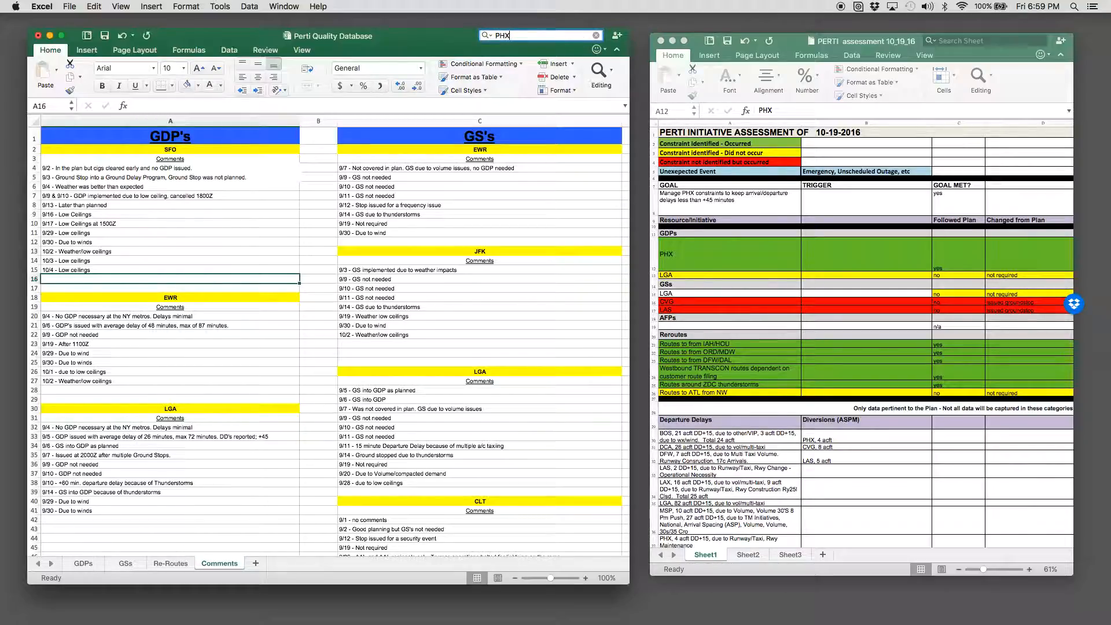
{"action": "key", "text": "Return"}
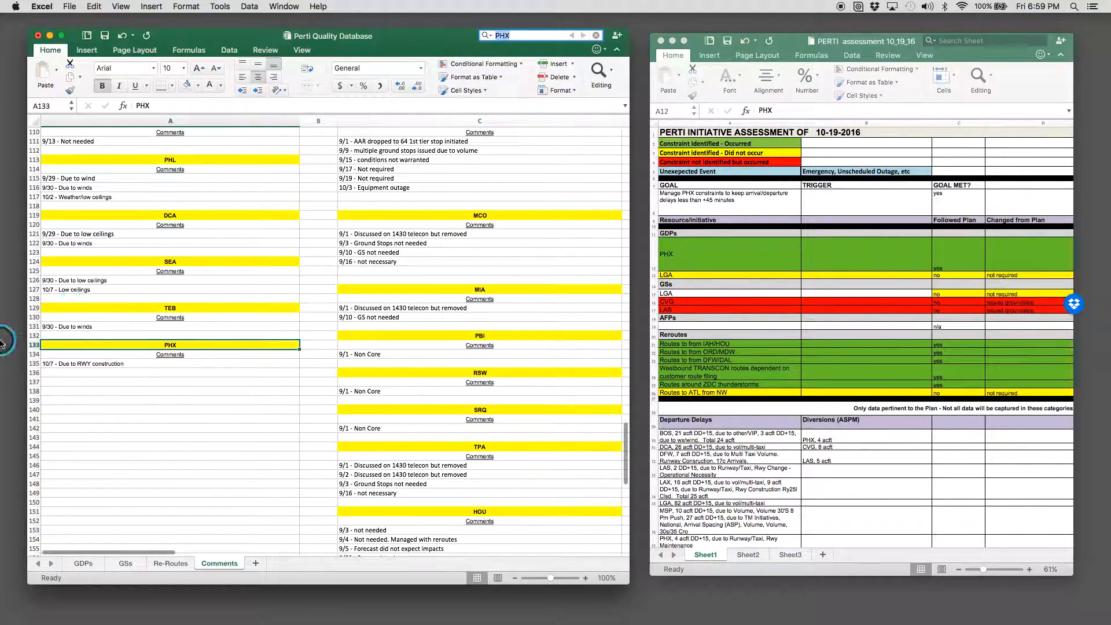
- Insert a blank cell at A136, directly below PHX's 10/7 comment
{"action": "left_click", "coordinate": [80, 364]}
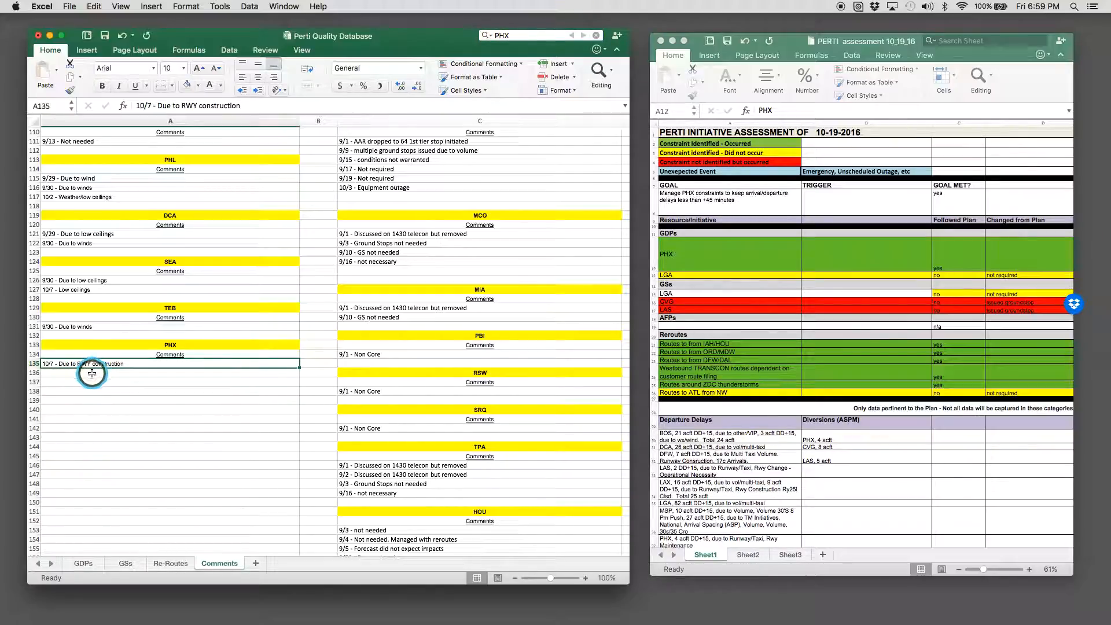
{"action": "left_click", "coordinate": [92, 373]}
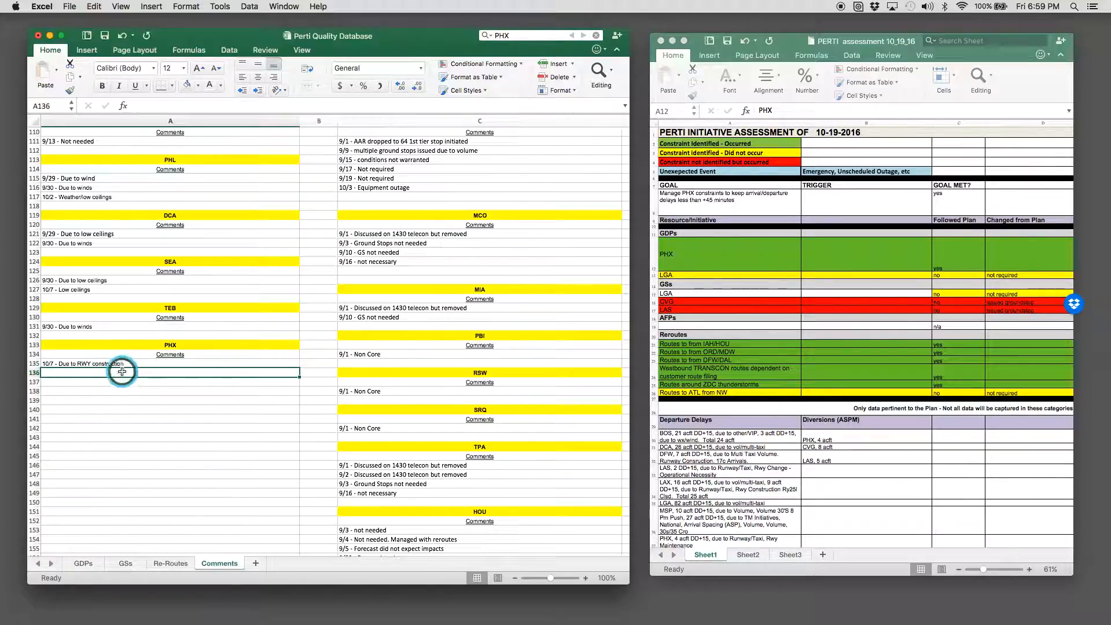
{"action": "right_click", "coordinate": [113, 373]}
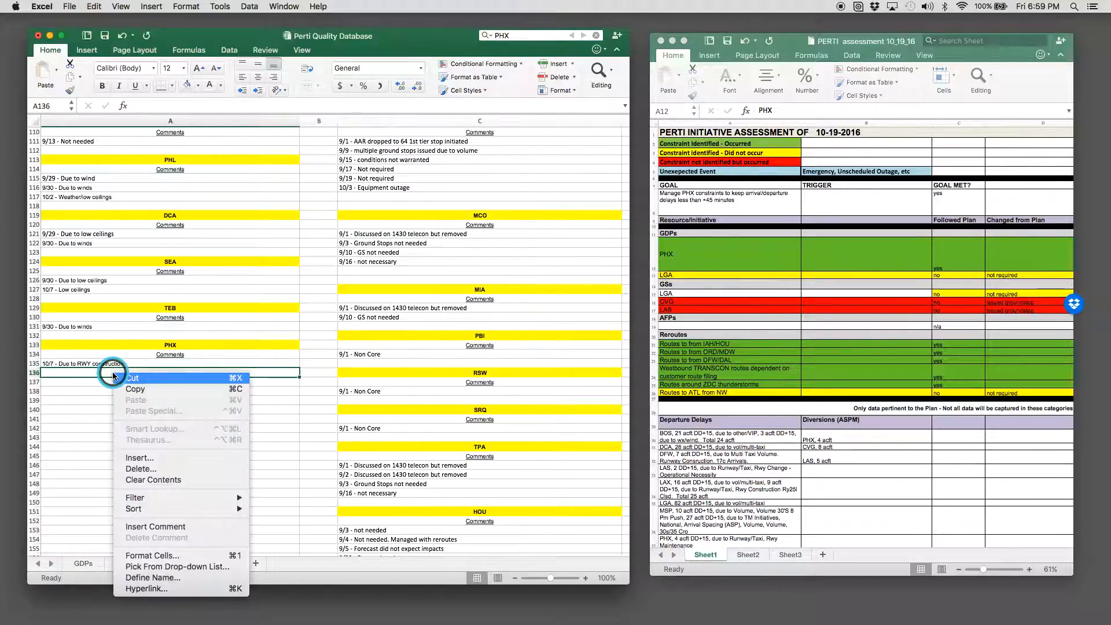
{"action": "left_click", "coordinate": [161, 462]}
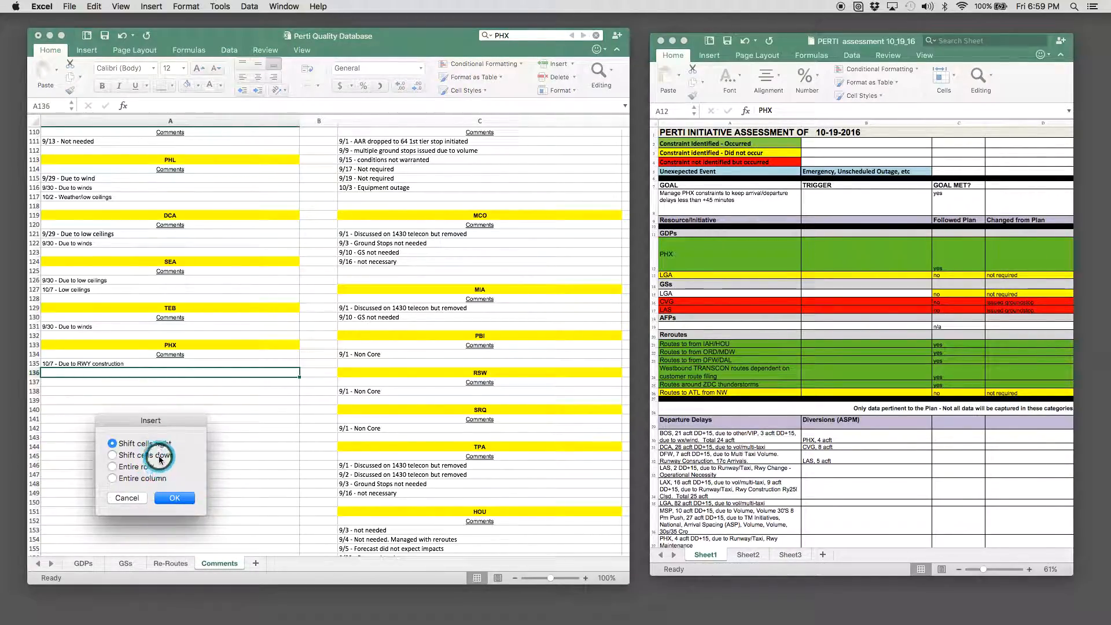
{"action": "left_click", "coordinate": [176, 498]}
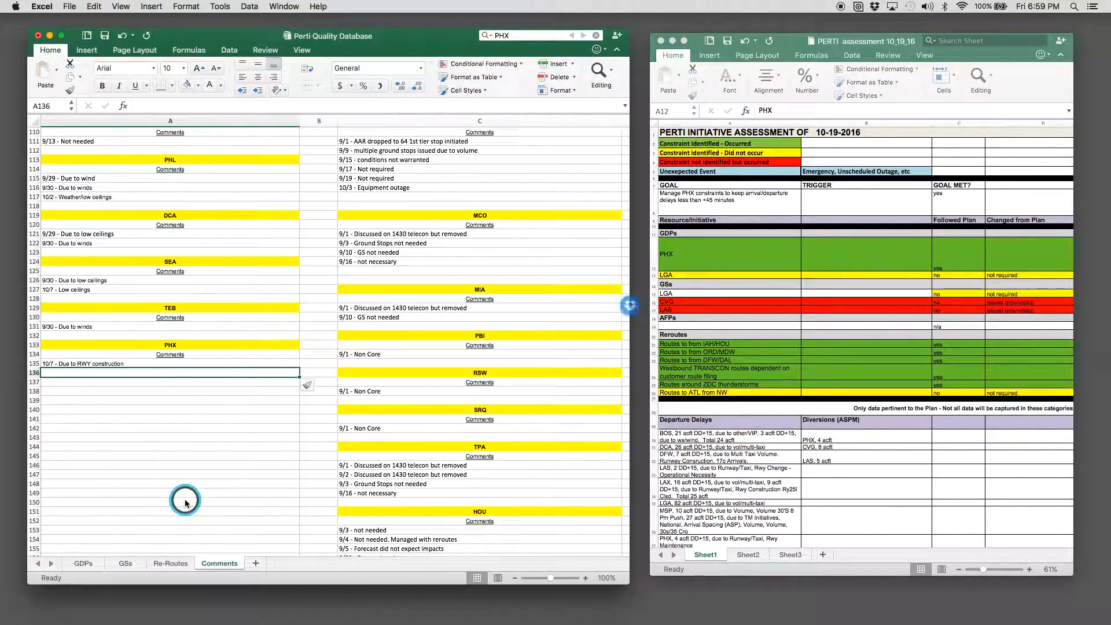
- Insert a blank cell at A128, below SEA's 10/7 comment, shifting the cells down
{"action": "left_click", "coordinate": [173, 291]}
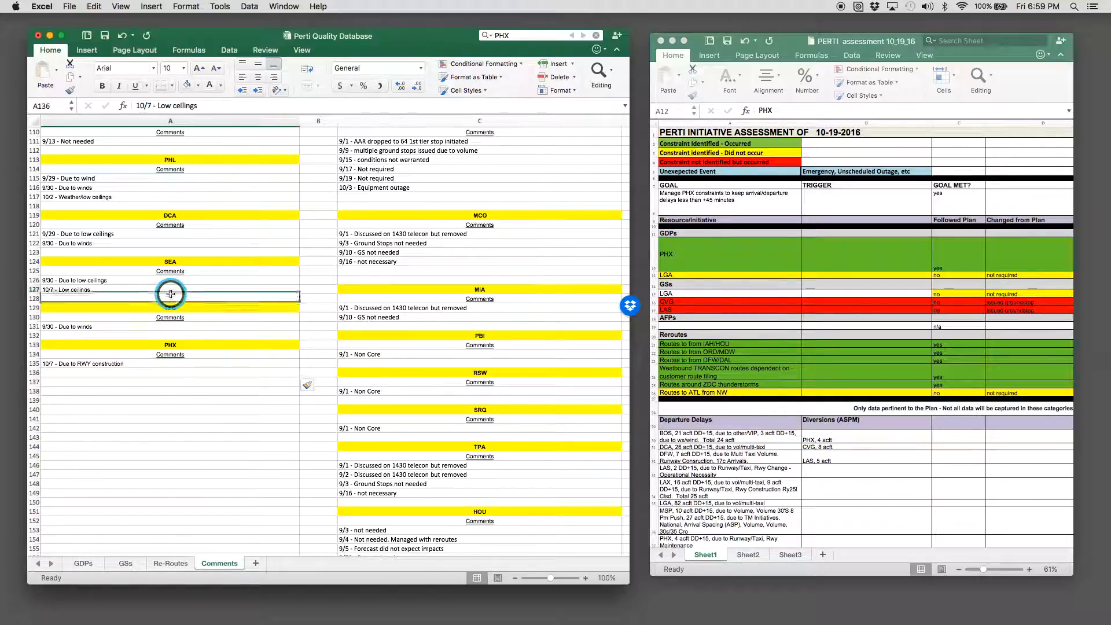
{"action": "right_click", "coordinate": [154, 297]}
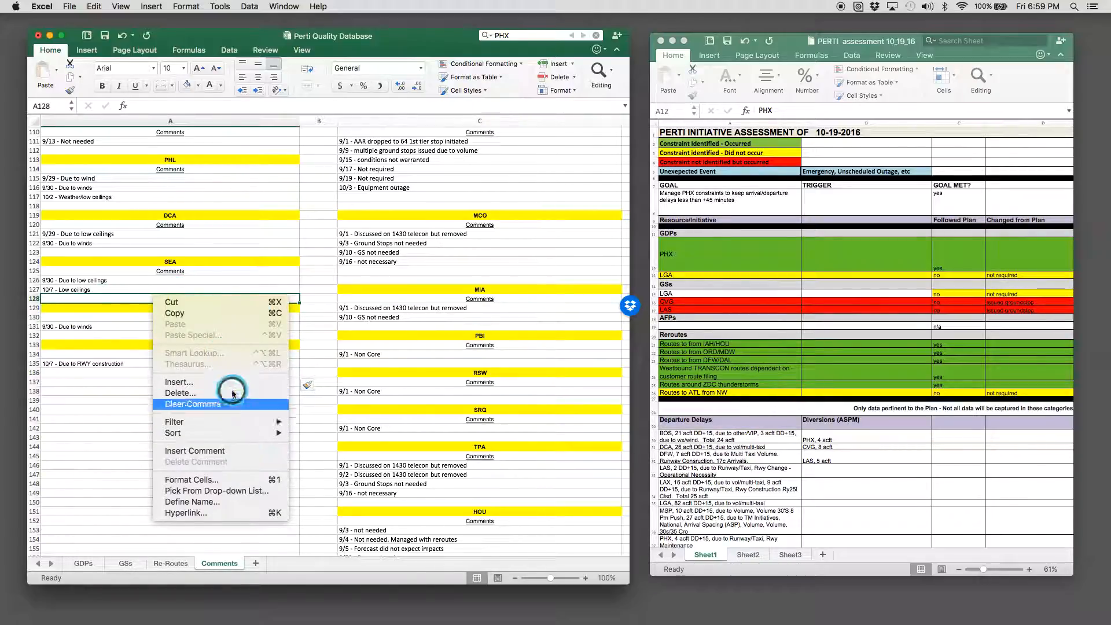
{"action": "left_click", "coordinate": [238, 382]}
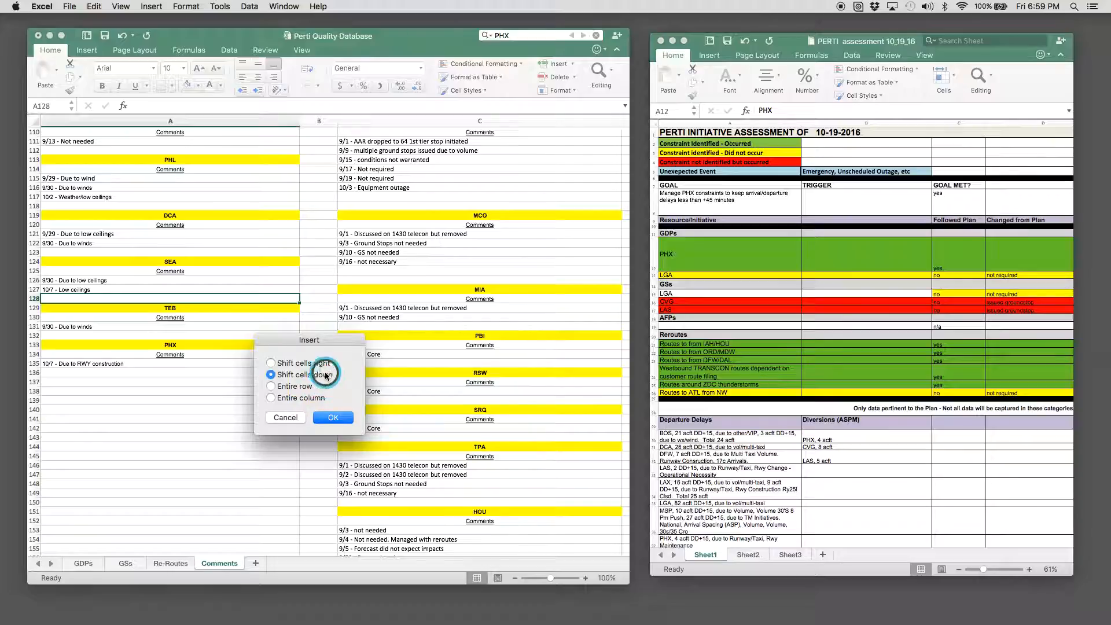
{"action": "left_click", "coordinate": [334, 419]}
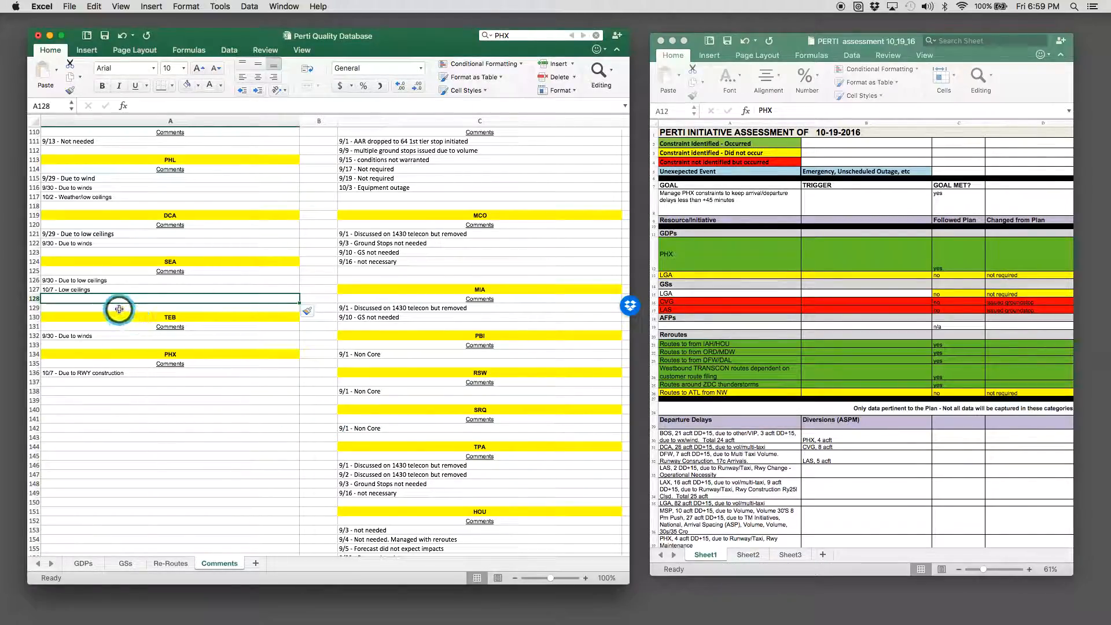
- Copy the PHX GDP comment from cell E12 of the PERTI assessment and paste only its value into A137 of the Comments sheet
{"action": "left_click", "coordinate": [123, 384]}
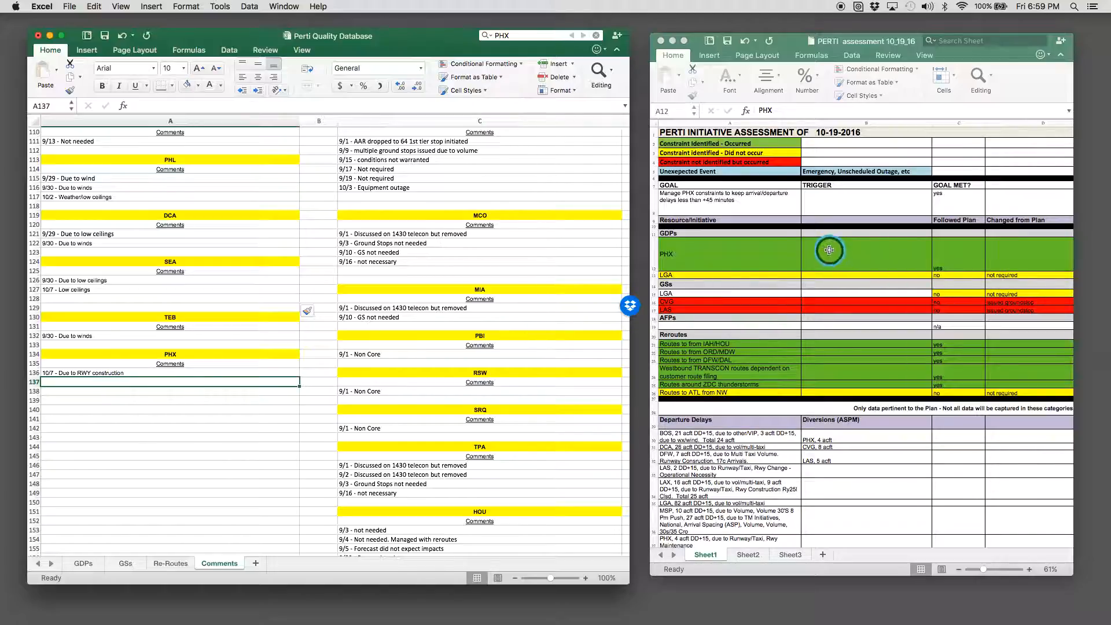
{"action": "left_click", "coordinate": [829, 250]}
{"action": "key", "text": "Right"}
{"action": "key", "text": "Right"}
{"action": "key", "text": "Right"}
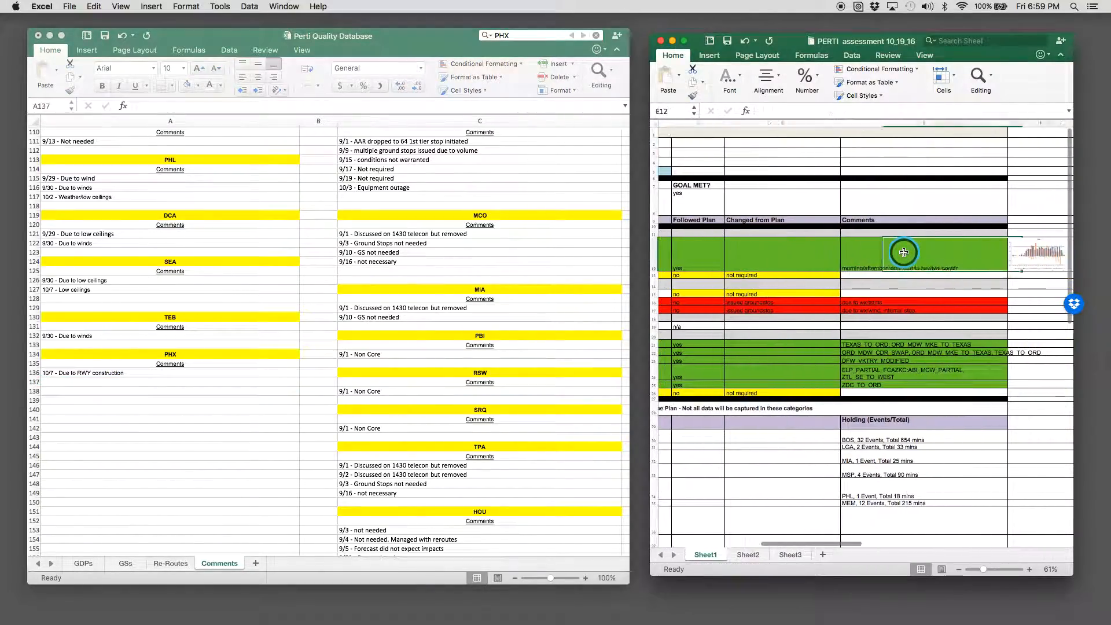
{"action": "key", "text": "super+c"}
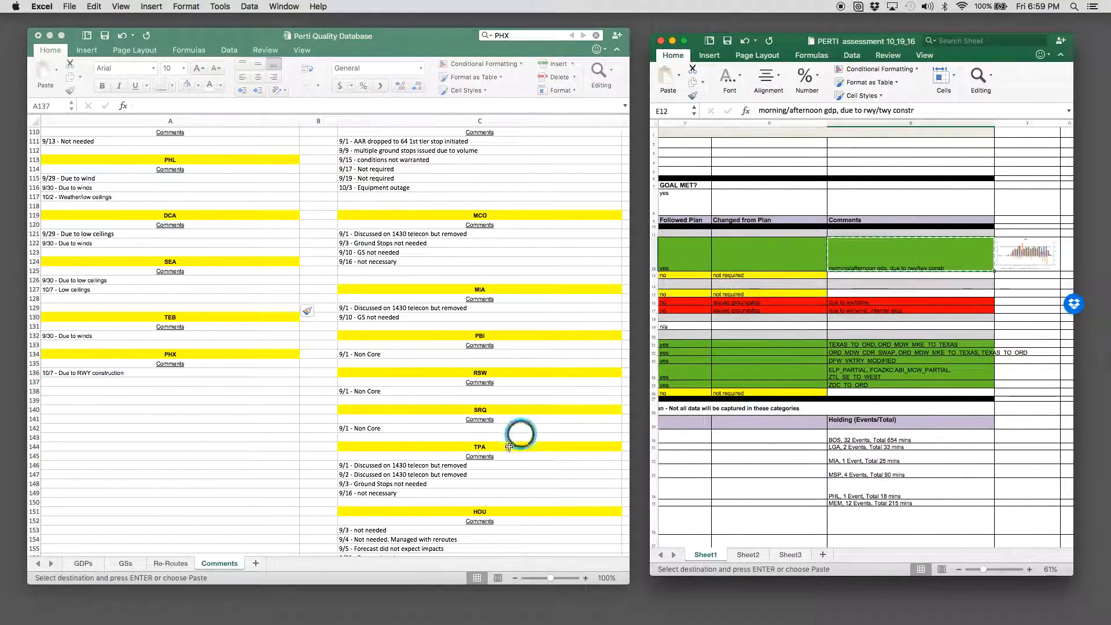
{"action": "left_click", "coordinate": [124, 379]}
{"action": "right_click", "coordinate": [120, 386]}
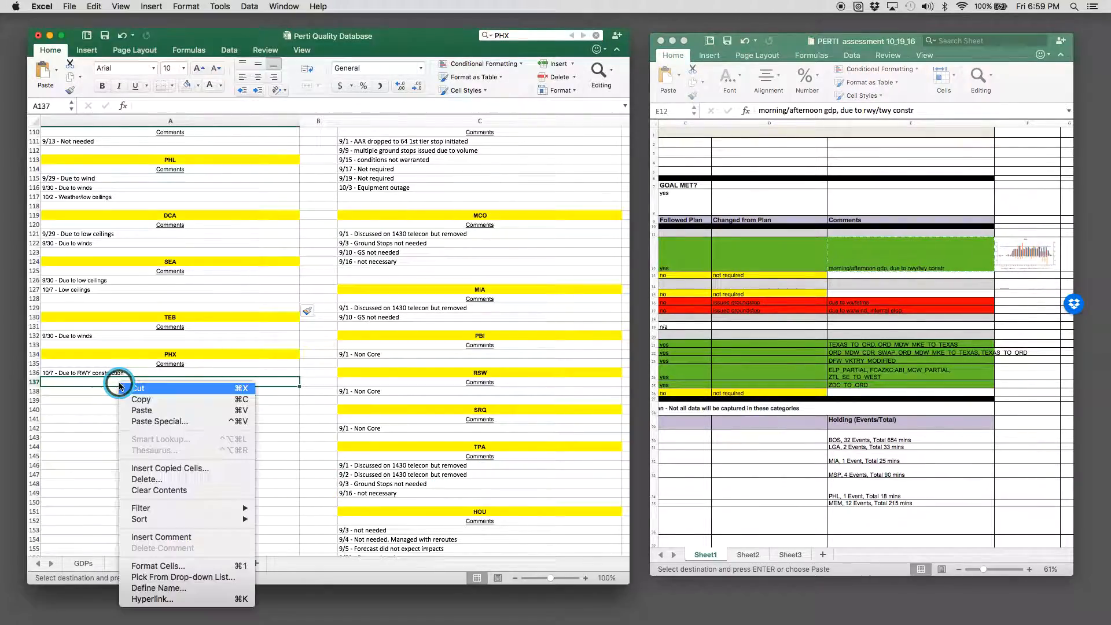
{"action": "left_click", "coordinate": [191, 422]}
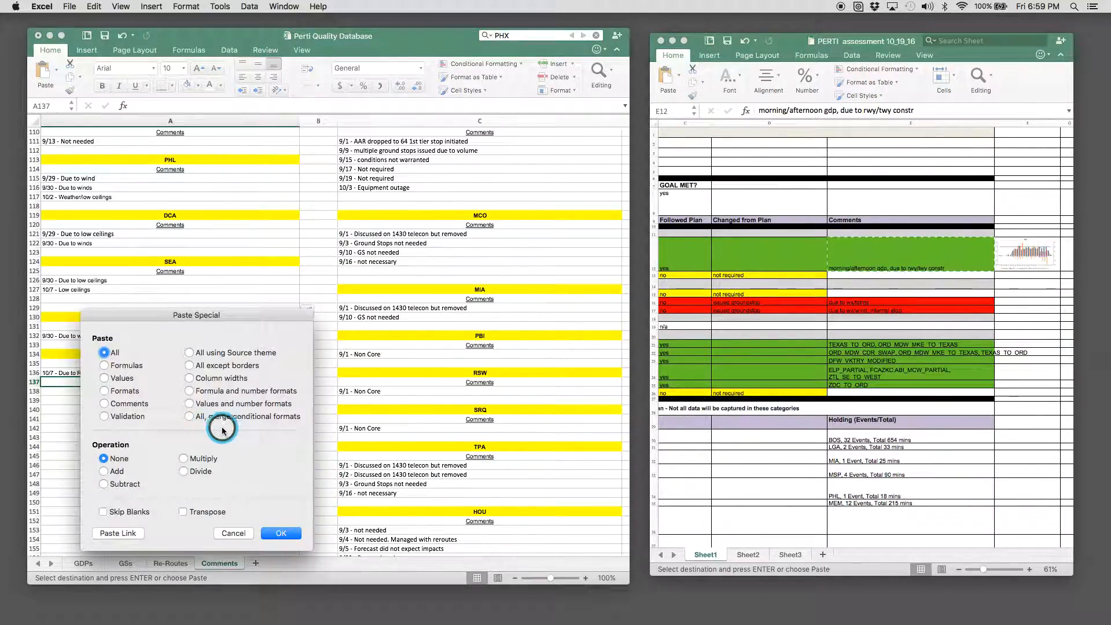
{"action": "left_click", "coordinate": [105, 377]}
{"action": "left_click", "coordinate": [281, 533]}
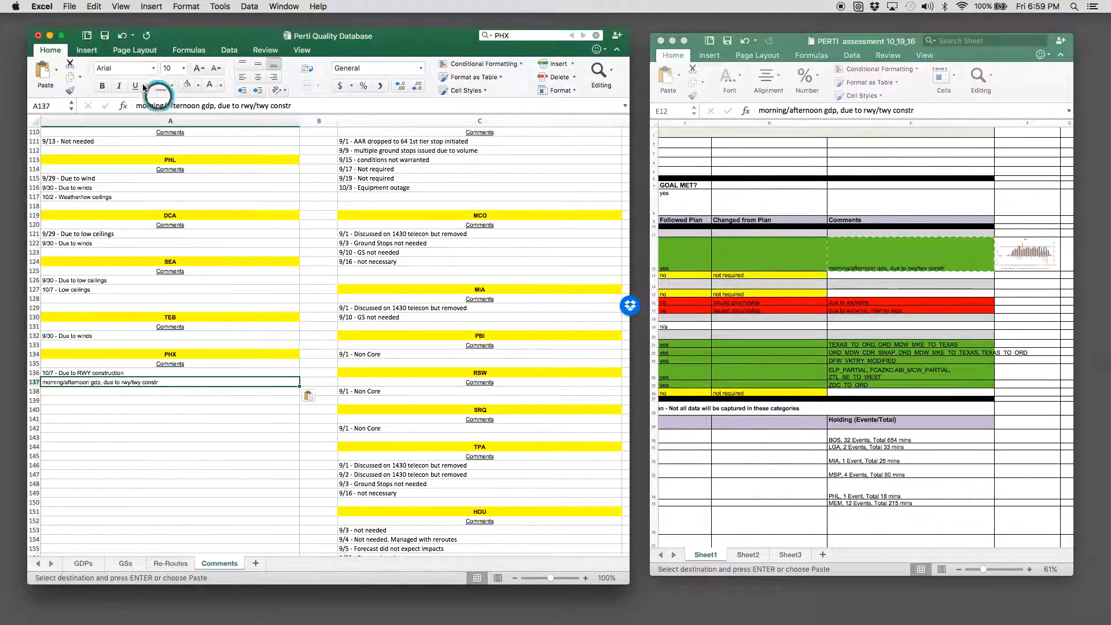
- Prefix the pasted PHX comment in A137 with the date "10/18 - "
{"action": "left_click", "coordinate": [137, 106]}
{"action": "type", "text": "10/18 -"}
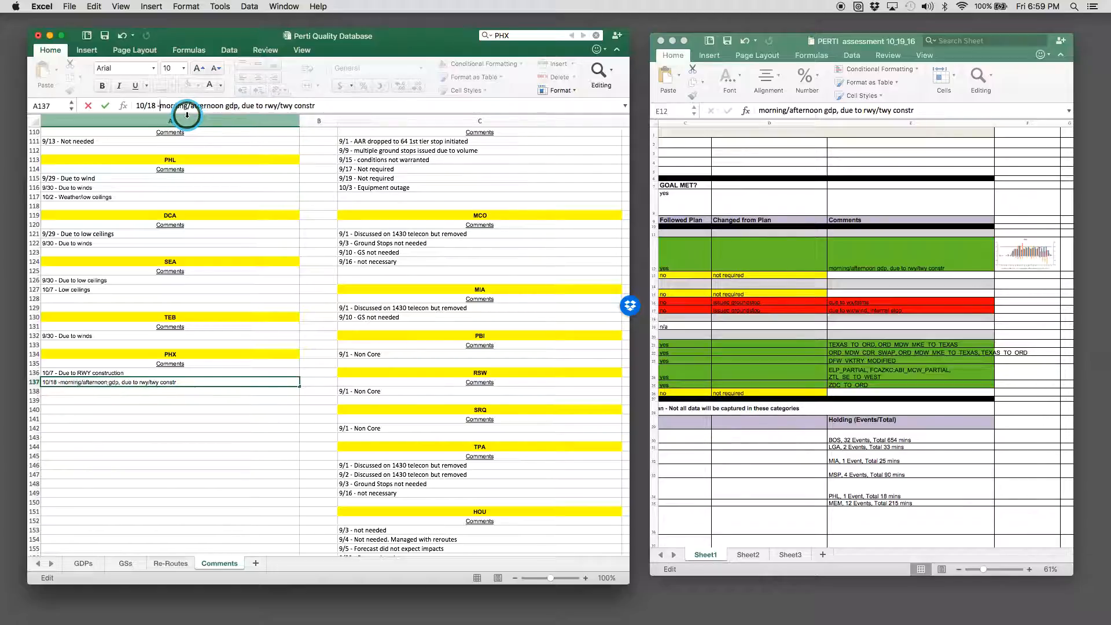
{"action": "key", "text": "Return"}
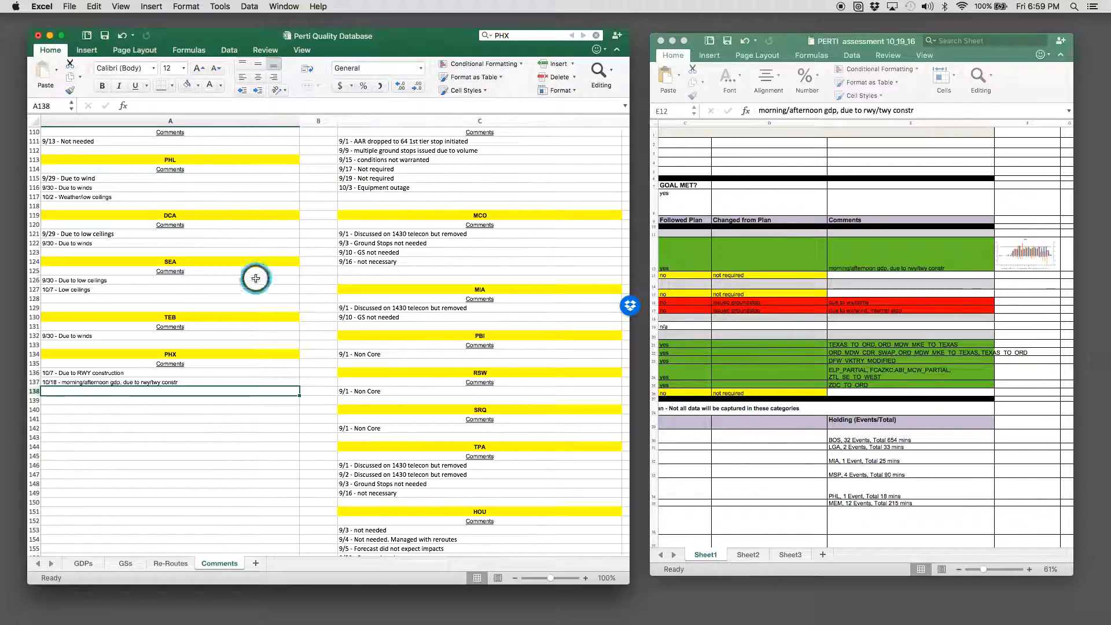
{"action": "left_click", "coordinate": [170, 450]}
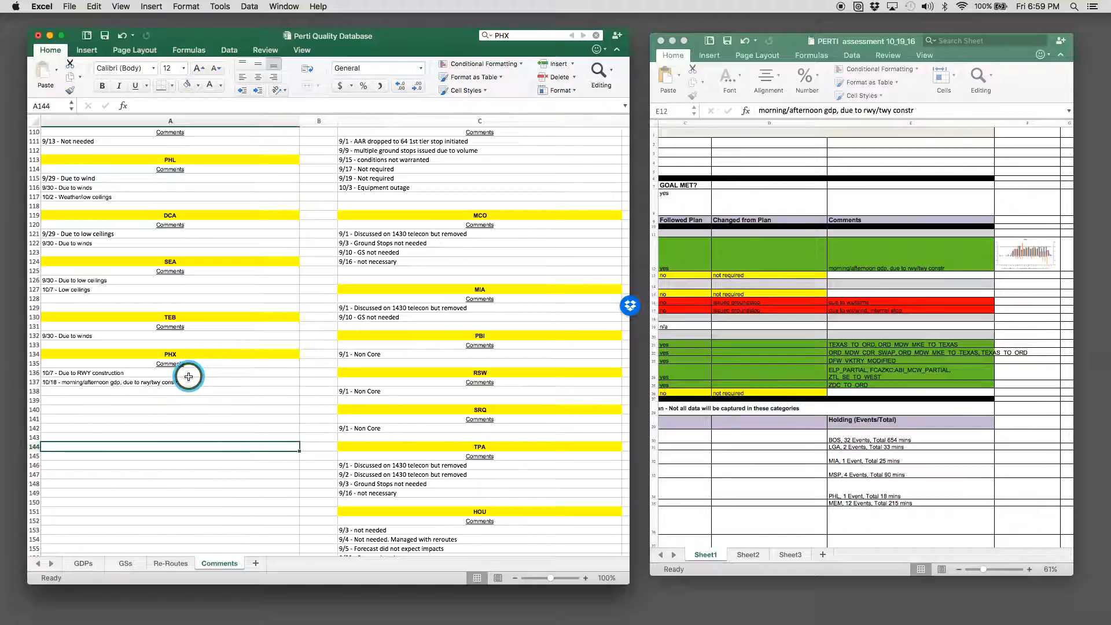
- Compare the two ground stop comments in E16:E17 of the PERTI assessment with the GS's section of the Comments sheet
{"action": "scroll", "coordinate": [334, 248], "scroll_direction": "up", "scroll_amount": 20}
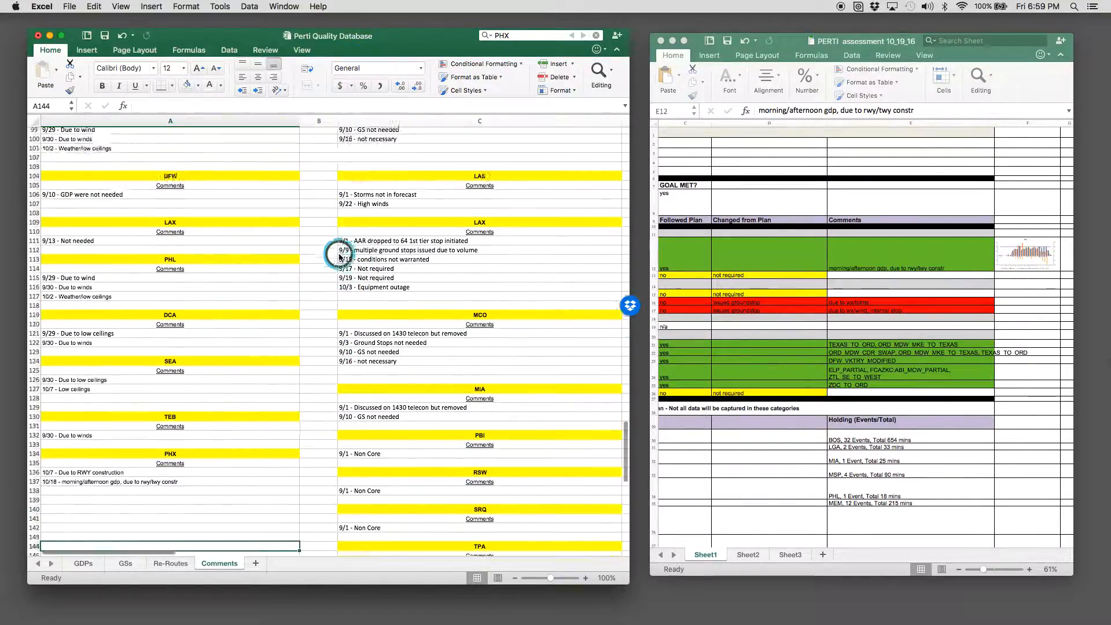
{"action": "scroll", "coordinate": [347, 238], "scroll_direction": "up", "scroll_amount": 6}
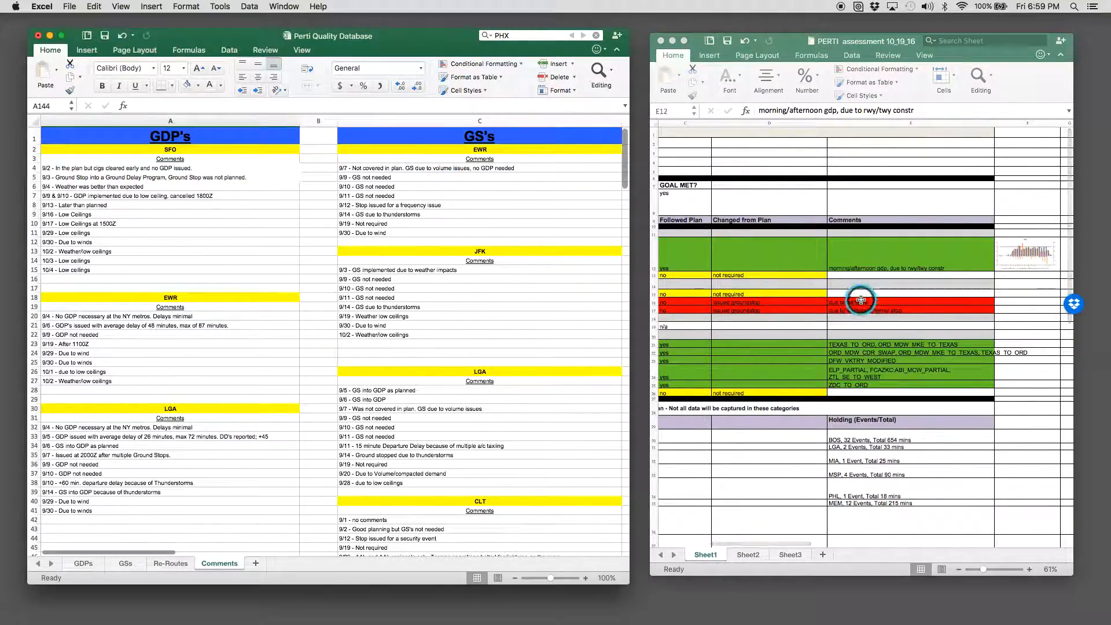
{"action": "left_click_drag", "start_coordinate": [861, 302], "coordinate": [861, 310]}
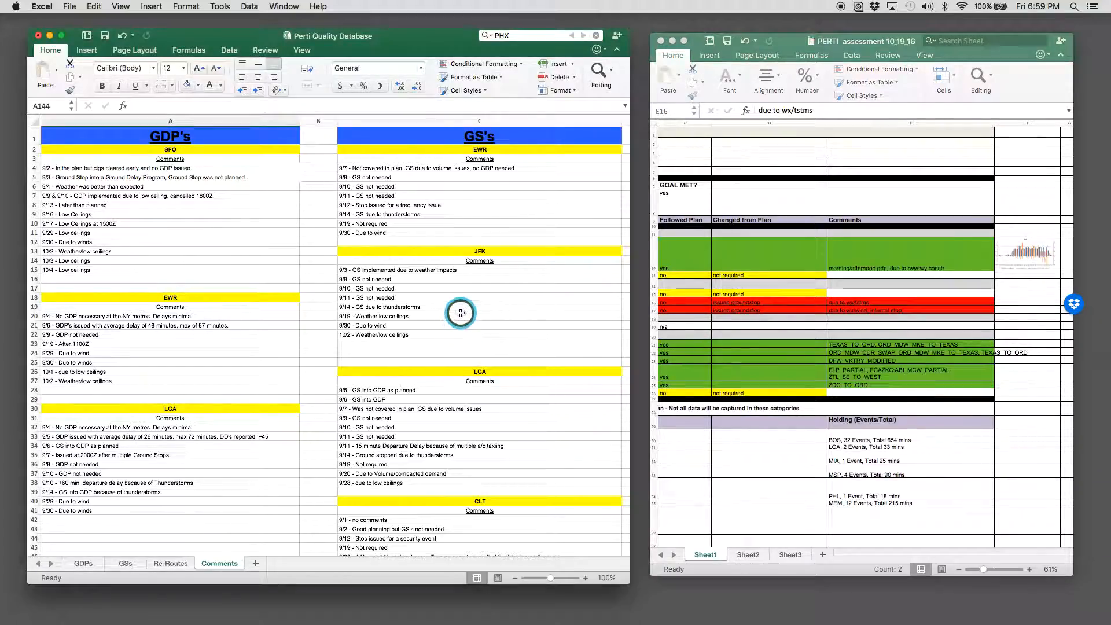
{"action": "scroll", "coordinate": [460, 313], "scroll_direction": "right", "scroll_amount": 10}
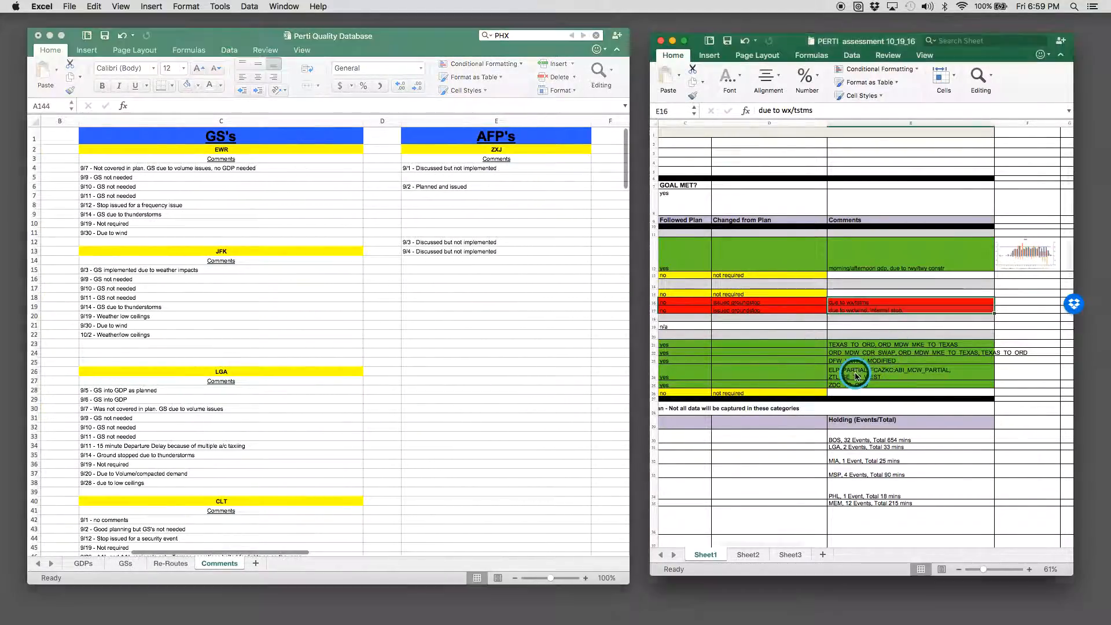
{"action": "scroll", "coordinate": [856, 375], "scroll_direction": "left", "scroll_amount": 8}
{"action": "scroll", "coordinate": [841, 369], "scroll_direction": "right", "scroll_amount": 10}
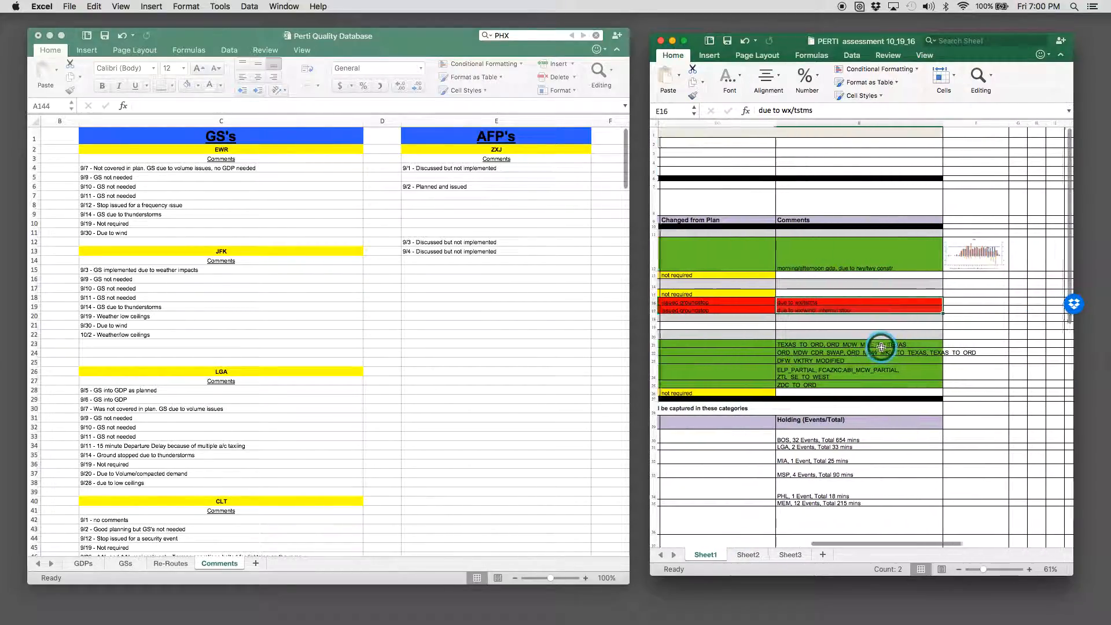
{"action": "scroll", "coordinate": [880, 347], "scroll_direction": "left", "scroll_amount": 8}
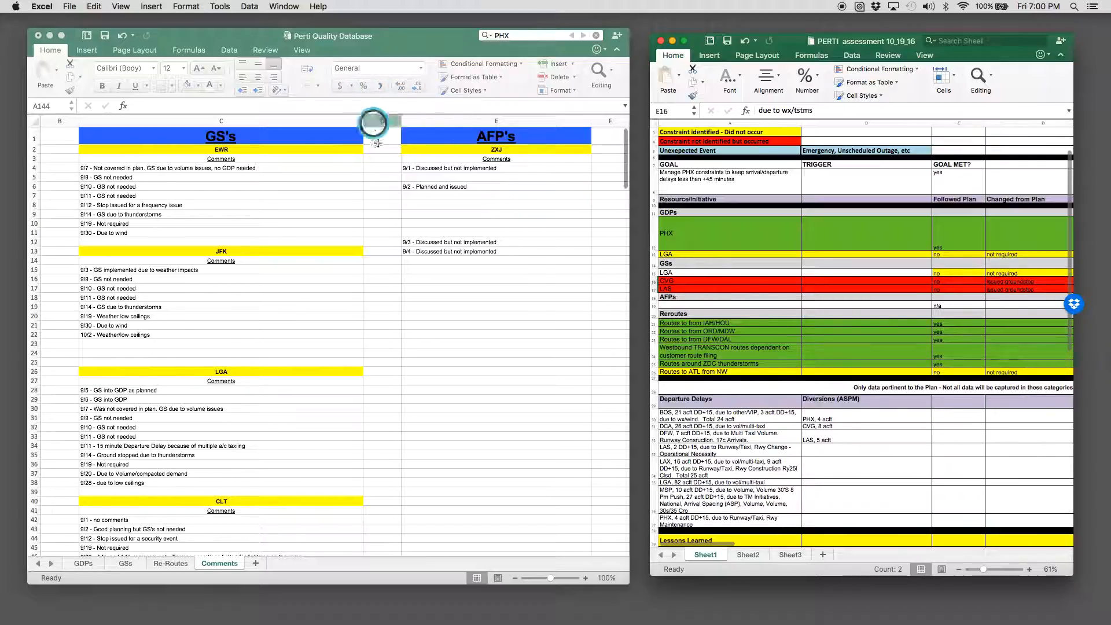
- Look through the Re-Routes, GSs, GDPs and Comments sheets of the Perti Quality Database
{"action": "left_click", "coordinate": [162, 574]}
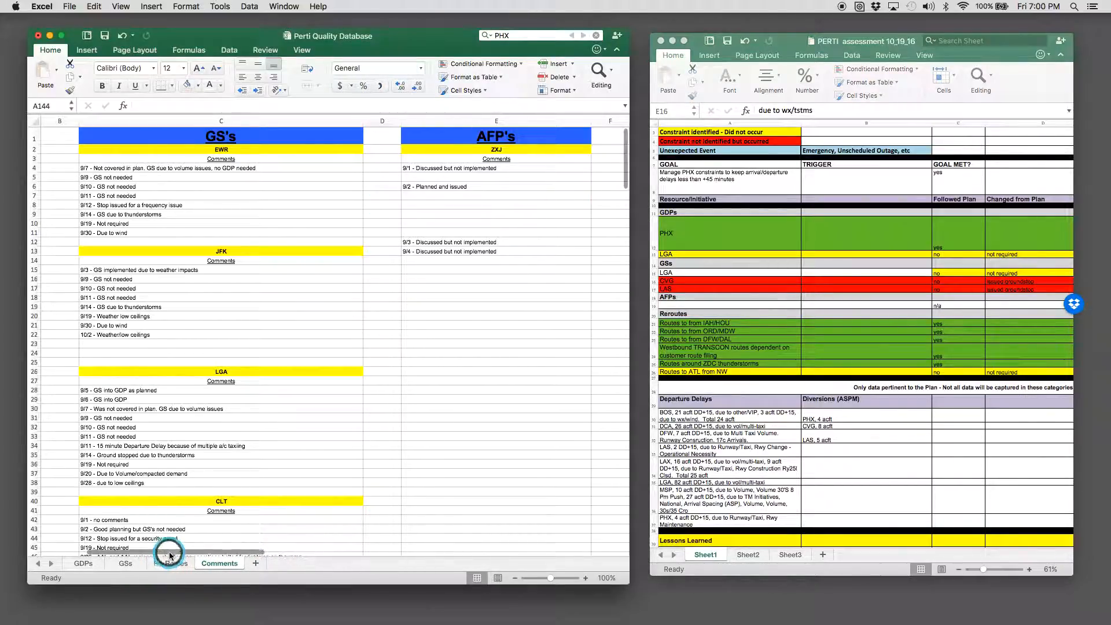
{"action": "left_click", "coordinate": [169, 566]}
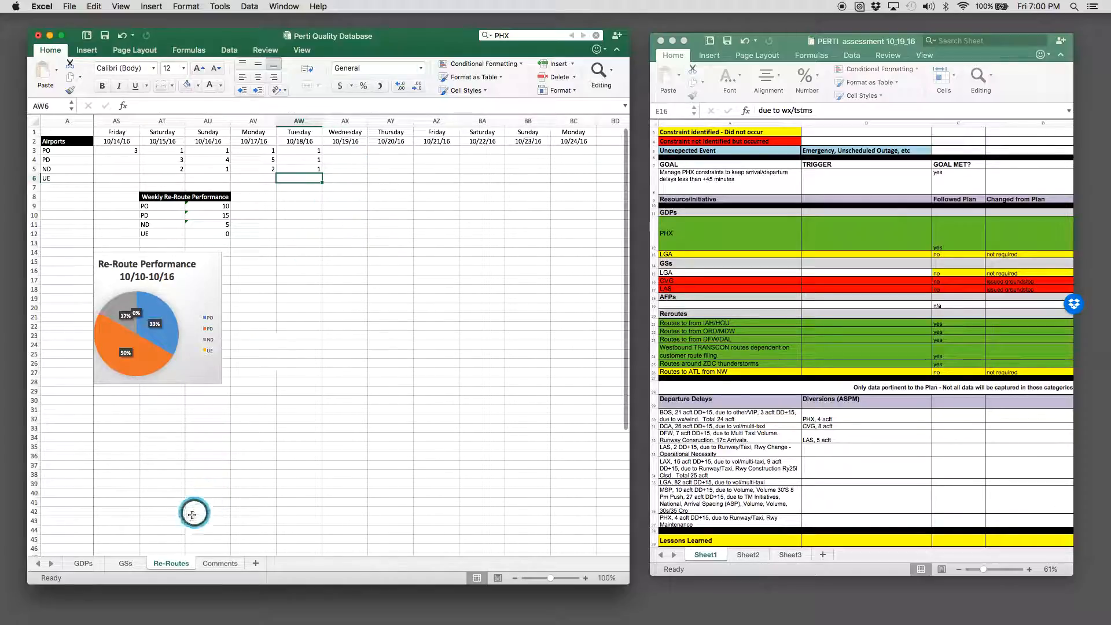
{"action": "left_click", "coordinate": [125, 564]}
{"action": "left_click", "coordinate": [85, 565]}
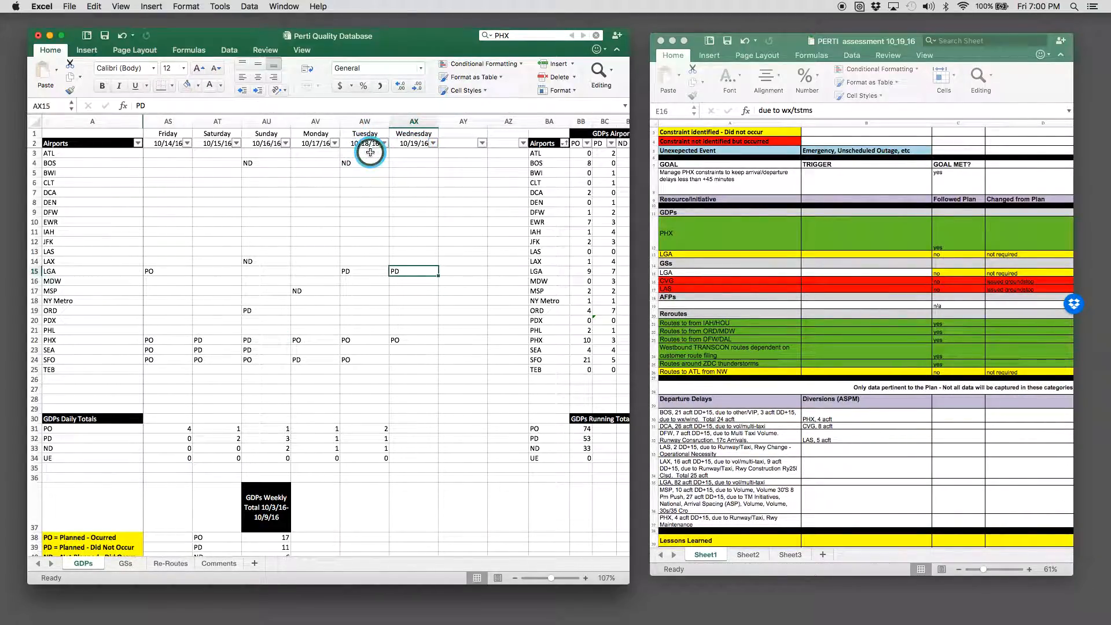
{"action": "left_click", "coordinate": [217, 566]}
{"action": "left_click", "coordinate": [162, 564]}
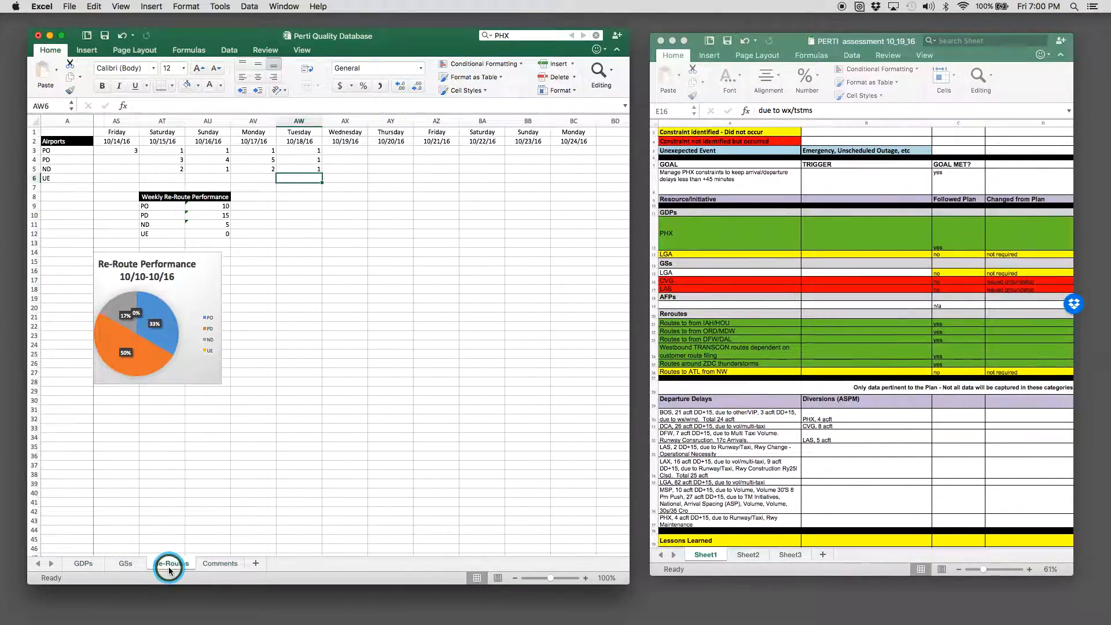
{"action": "left_click", "coordinate": [133, 564]}
- On the Re-Routes sheet, record the assessment's reroutes under 10/19/16 as 5 for PO and 1 for PD
{"action": "left_click", "coordinate": [157, 564]}
{"action": "left_click", "coordinate": [343, 151]}
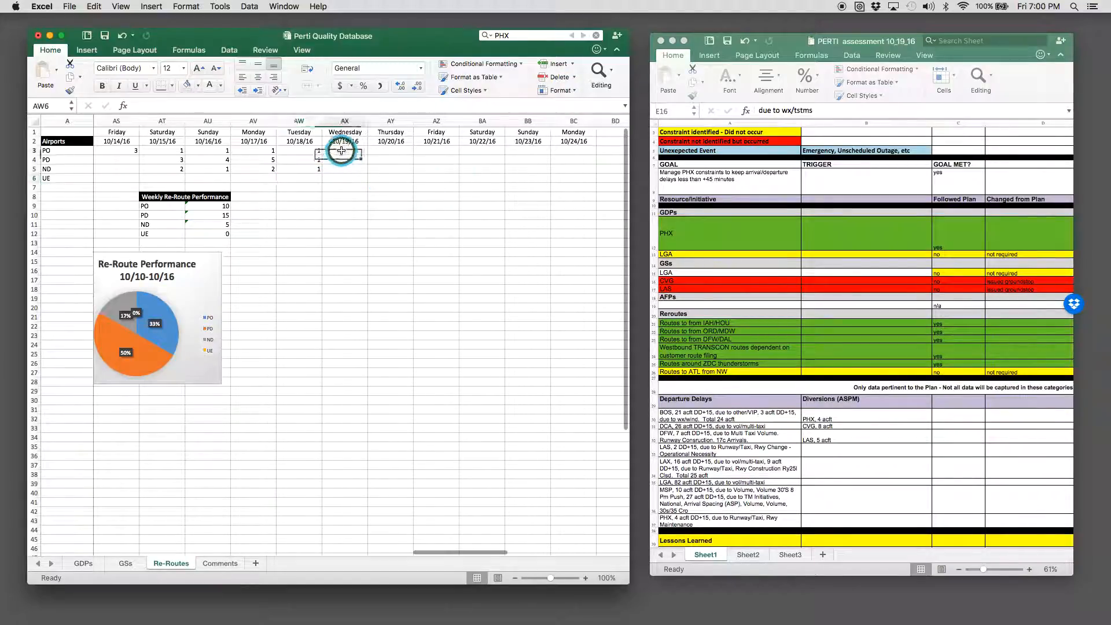
{"action": "left_click", "coordinate": [714, 318]}
{"action": "left_click_drag", "start_coordinate": [720, 322], "coordinate": [714, 360]}
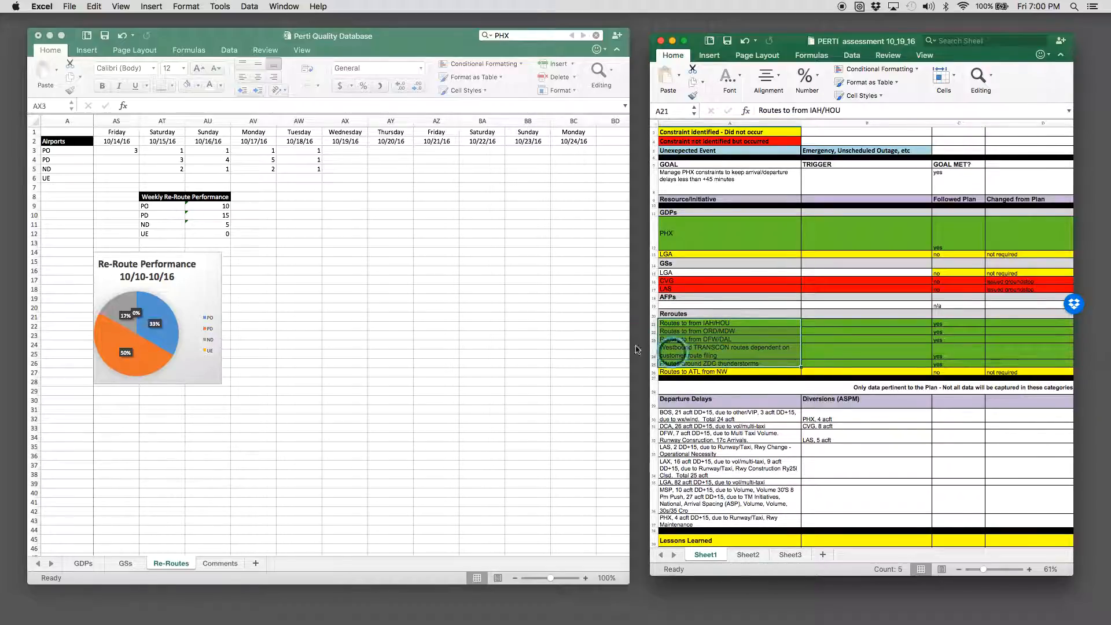
{"action": "left_click", "coordinate": [354, 153]}
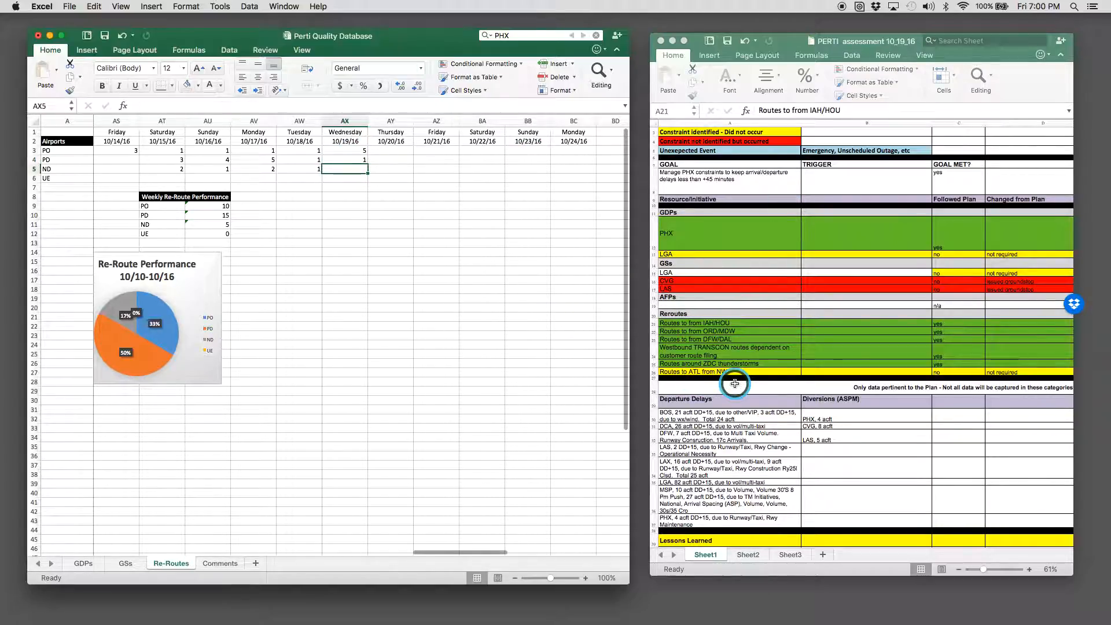
- Review the Total Re-Route Performance table and its overall chart, and return to the GDPs sheet
{"action": "scroll", "coordinate": [454, 298], "scroll_direction": "right", "scroll_amount": 4}
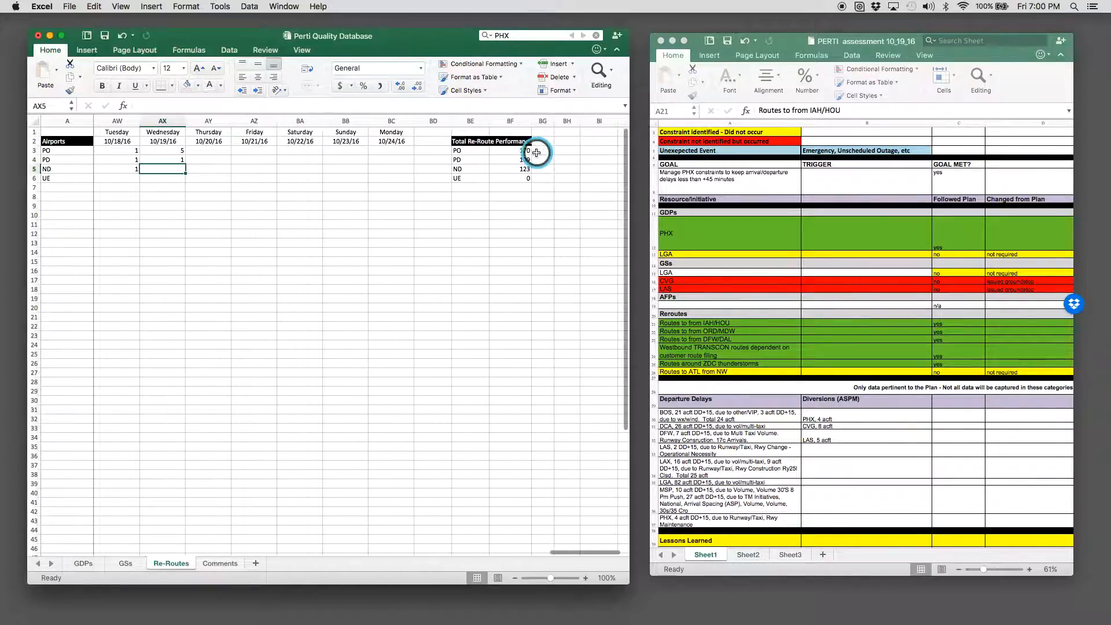
{"action": "scroll", "coordinate": [501, 188], "scroll_direction": "right", "scroll_amount": 2}
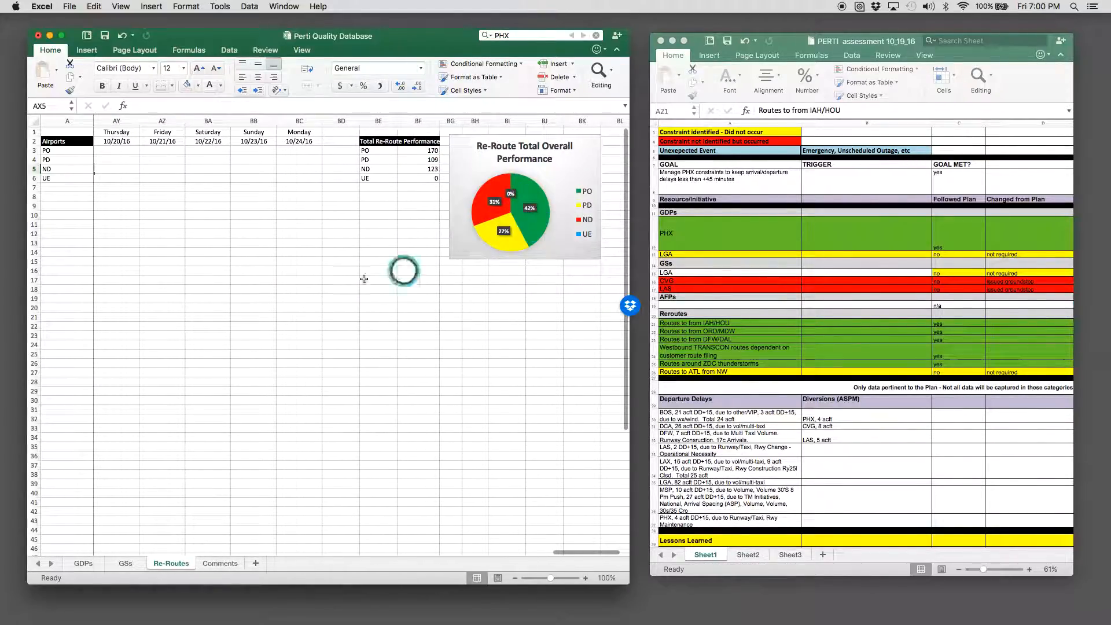
{"action": "scroll", "coordinate": [405, 272], "scroll_direction": "left", "scroll_amount": 3}
{"action": "scroll", "coordinate": [299, 281], "scroll_direction": "left", "scroll_amount": 5}
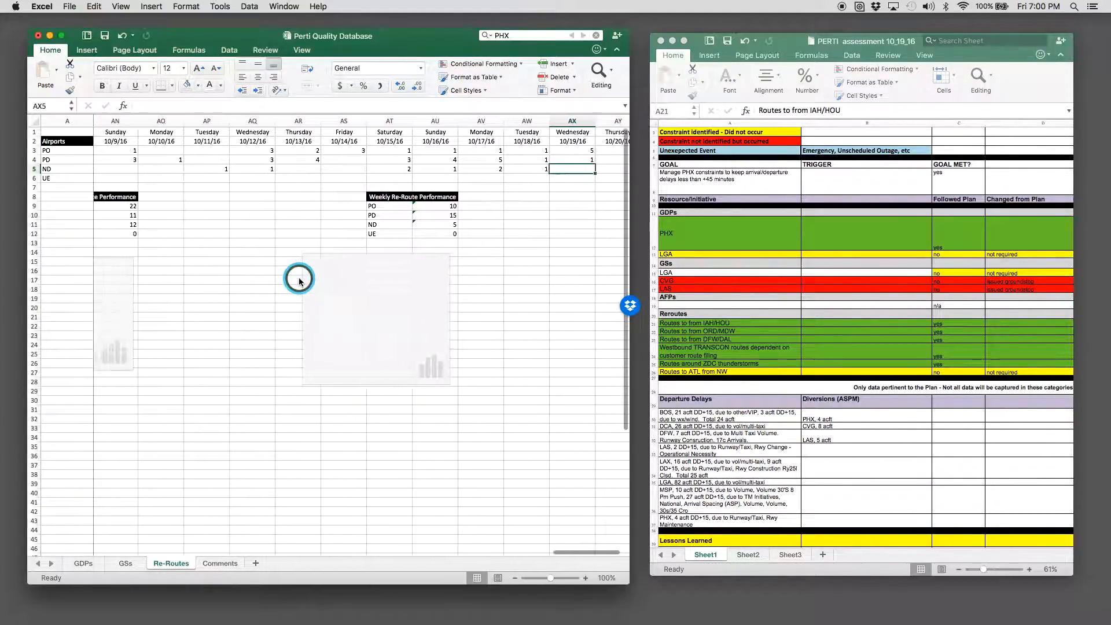
{"action": "left_click", "coordinate": [128, 569]}
{"action": "left_click", "coordinate": [82, 565]}
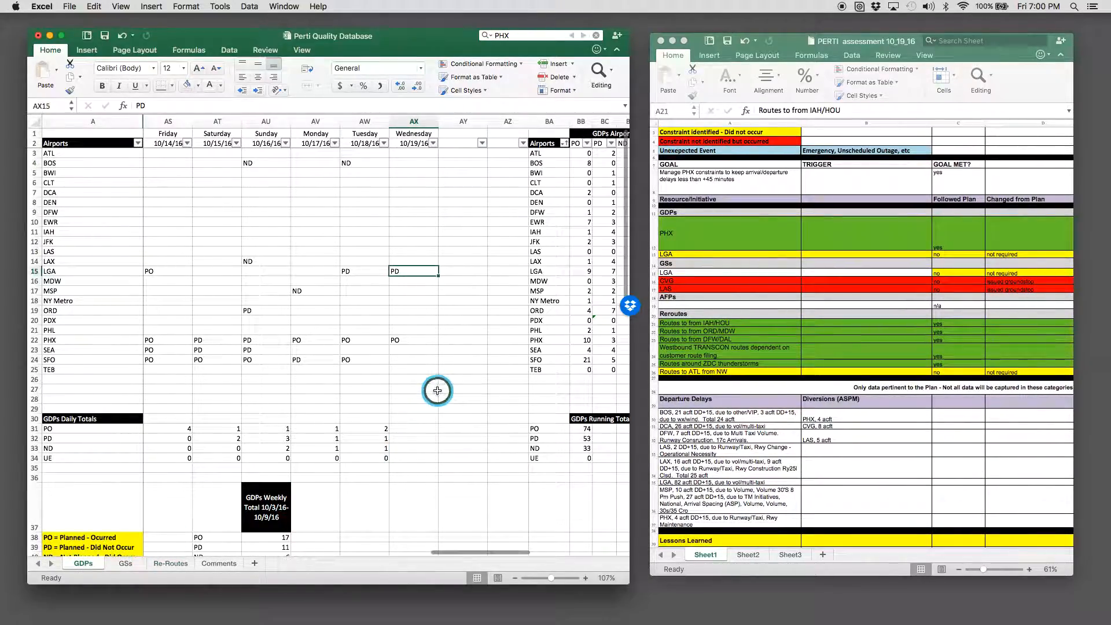